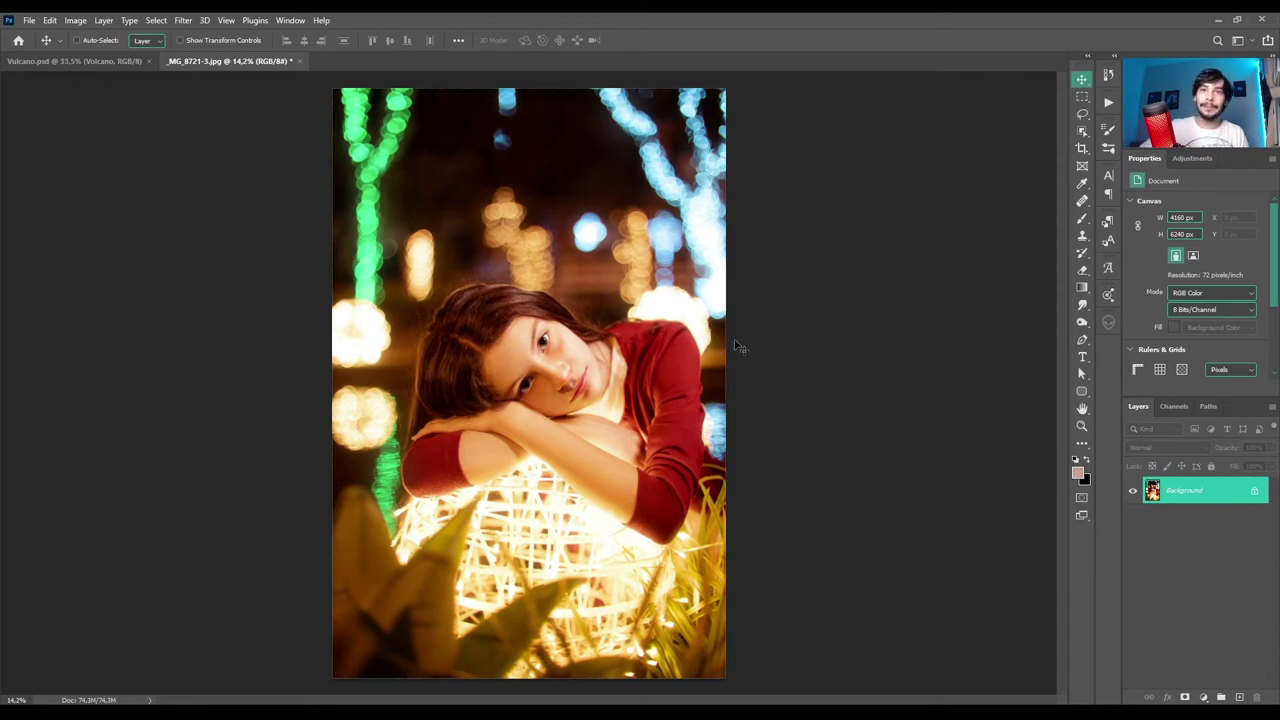
Unlock the Background layer into Layer 0 and convert it to an embedded Smart Object.
left_click(1257, 491)
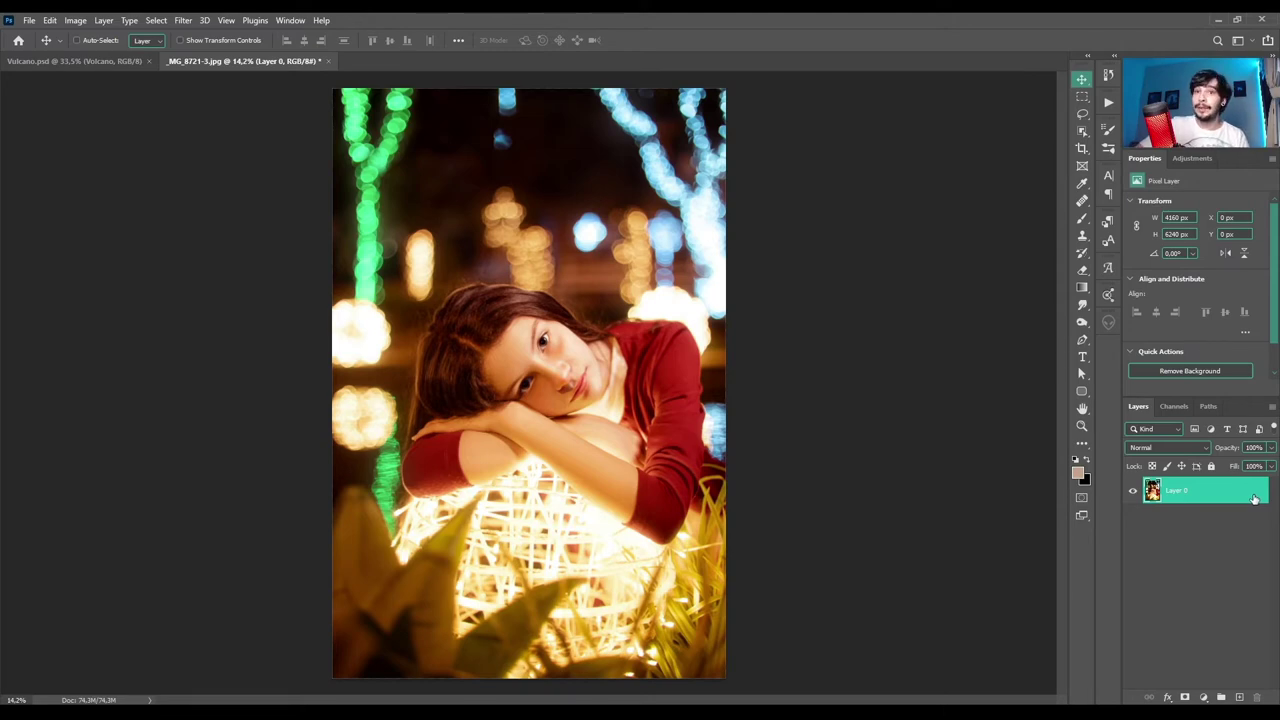
right_click(1240, 498)
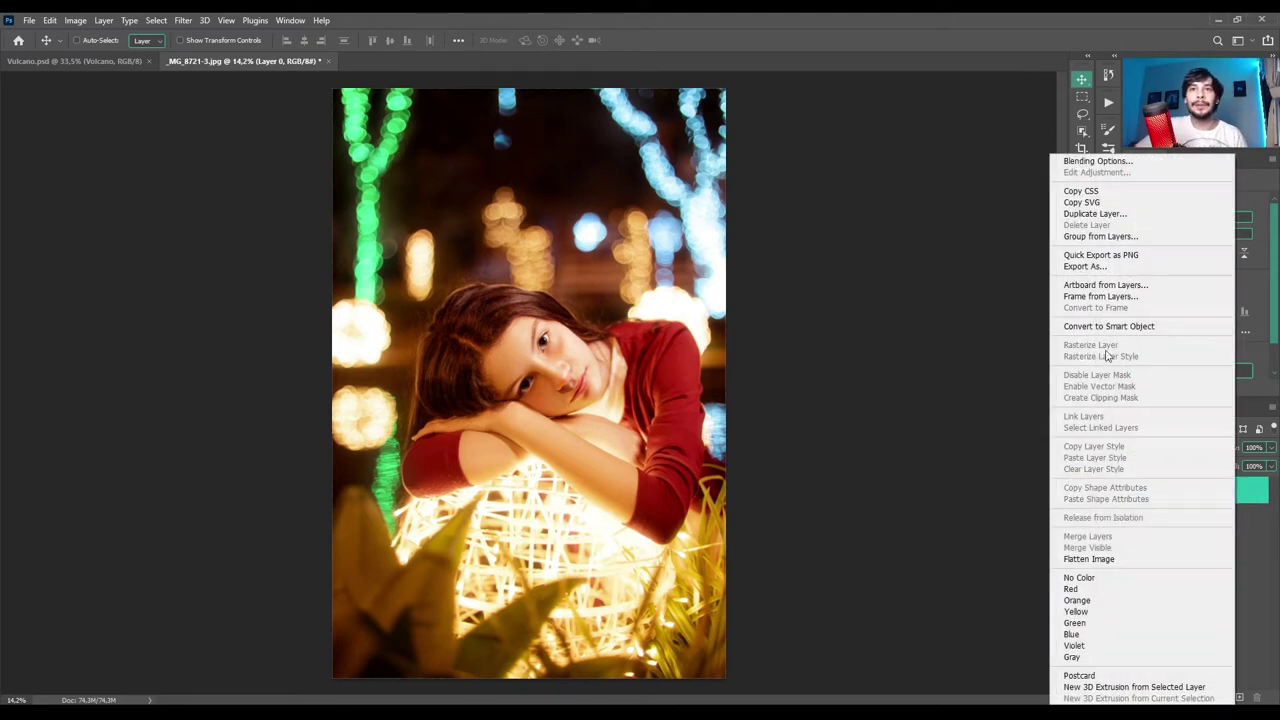
left_click(1108, 327)
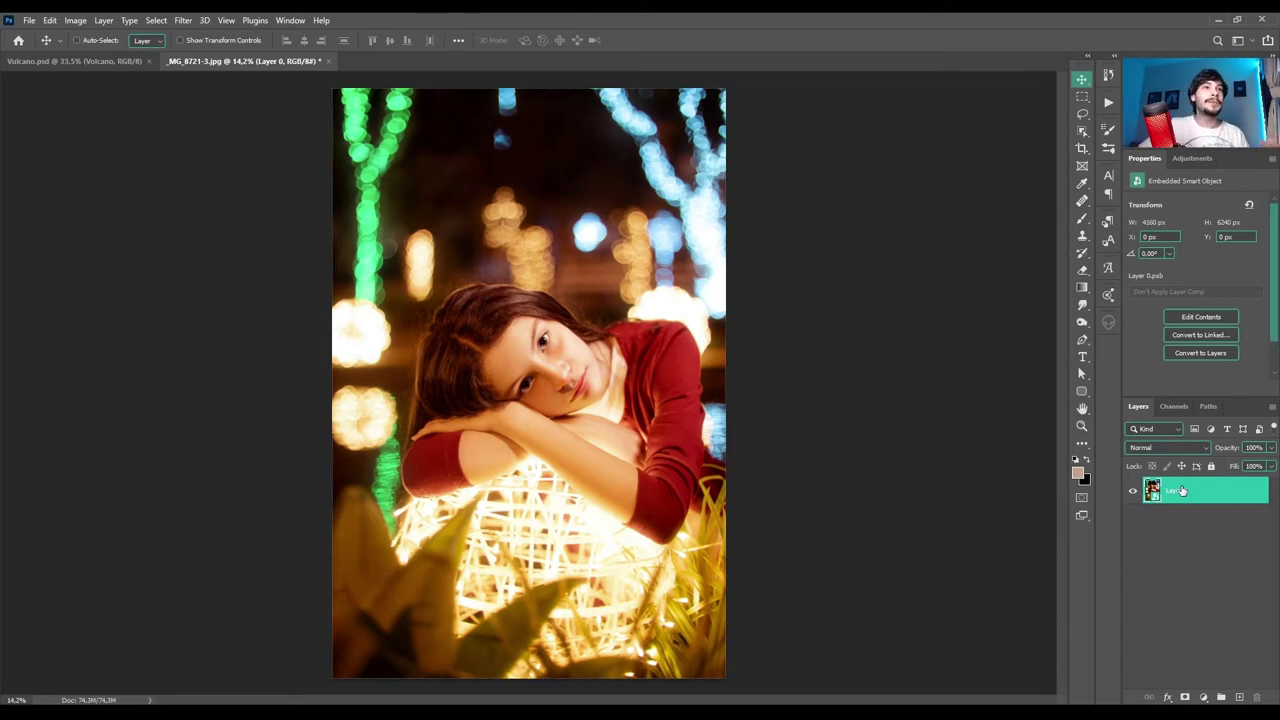
scroll(526, 389, "up", 2)
scroll(545, 385, "up", 5)
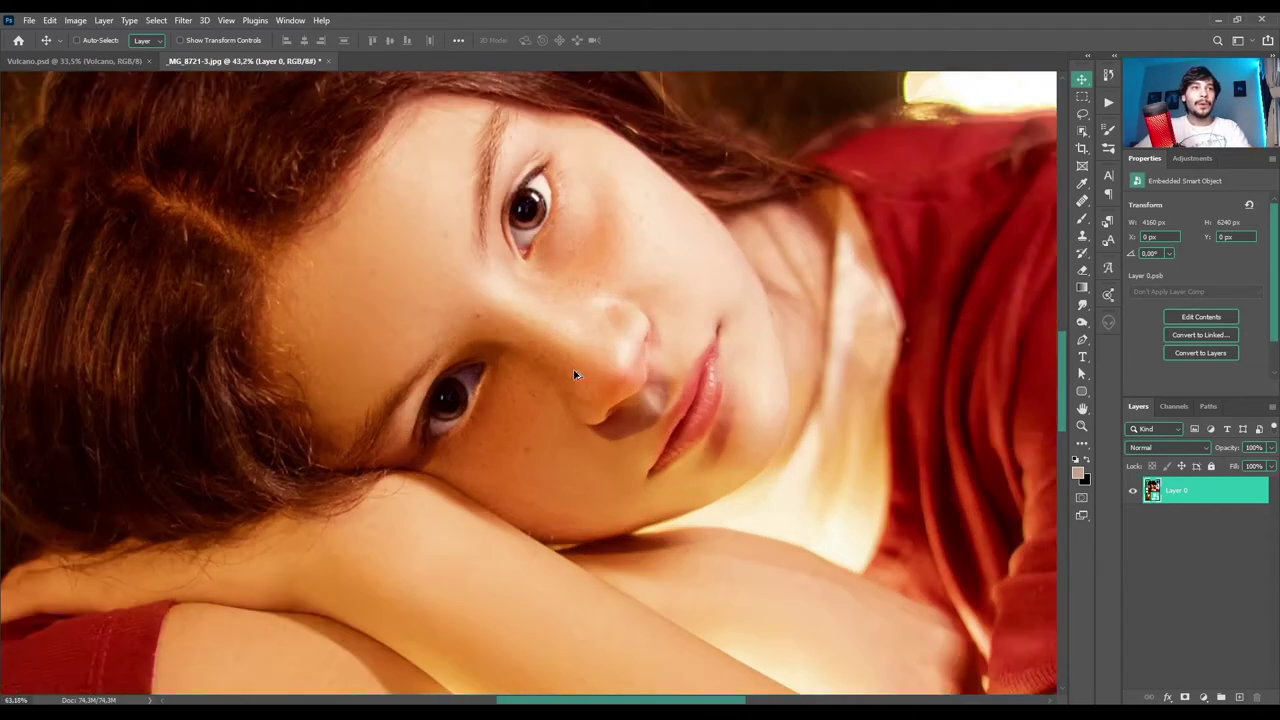
scroll(572, 350, "up", 1)
scroll(570, 341, "up", 1)
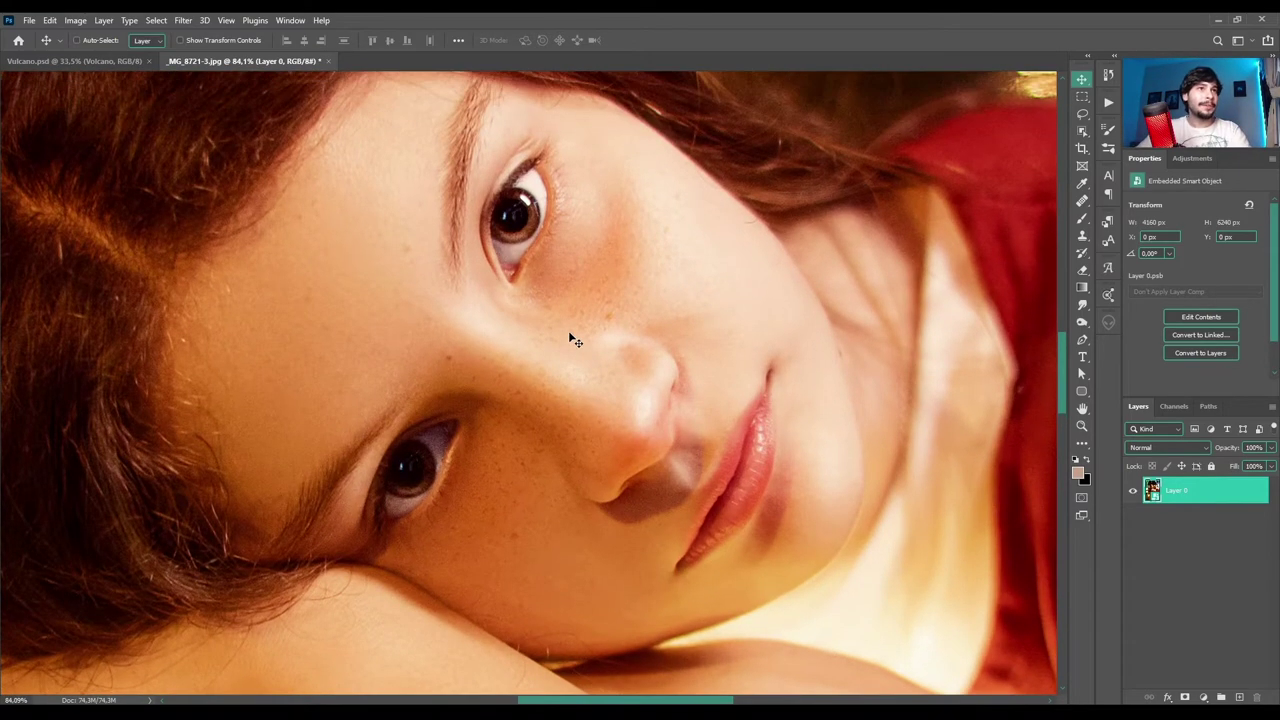
scroll(578, 330, "down", 4)
scroll(586, 323, "up", 1)
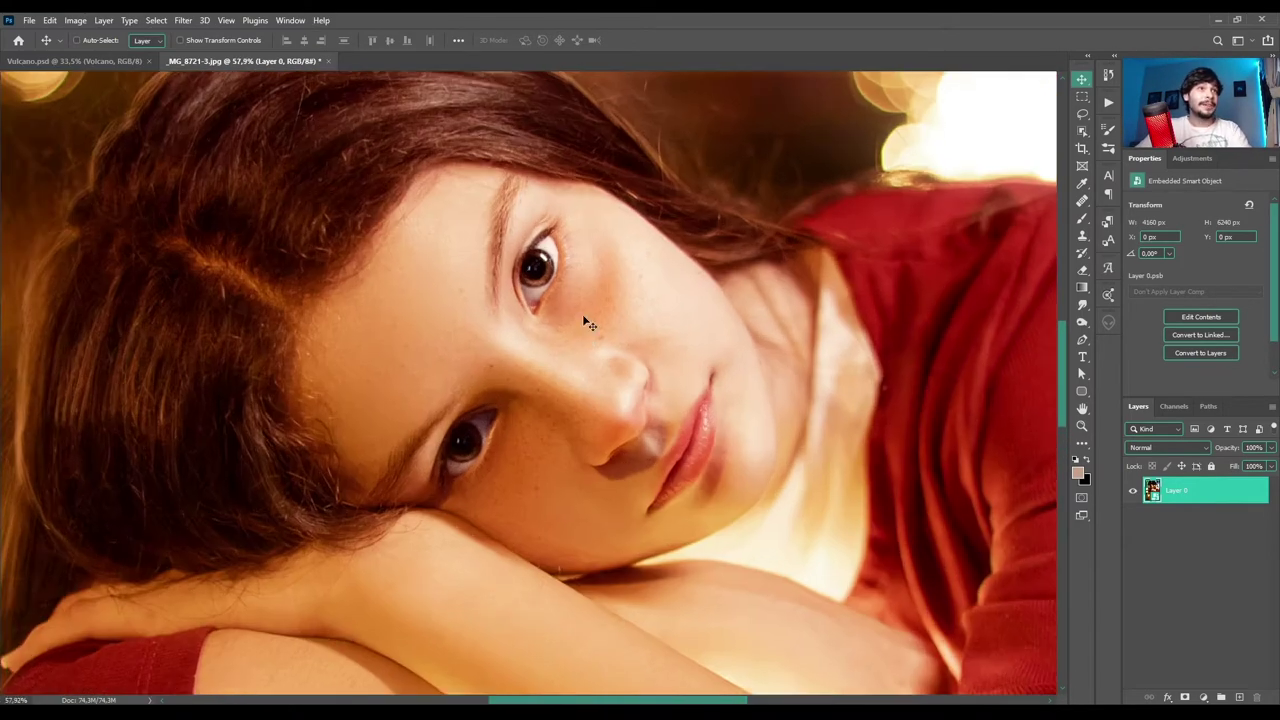
scroll(585, 318, "up", 1)
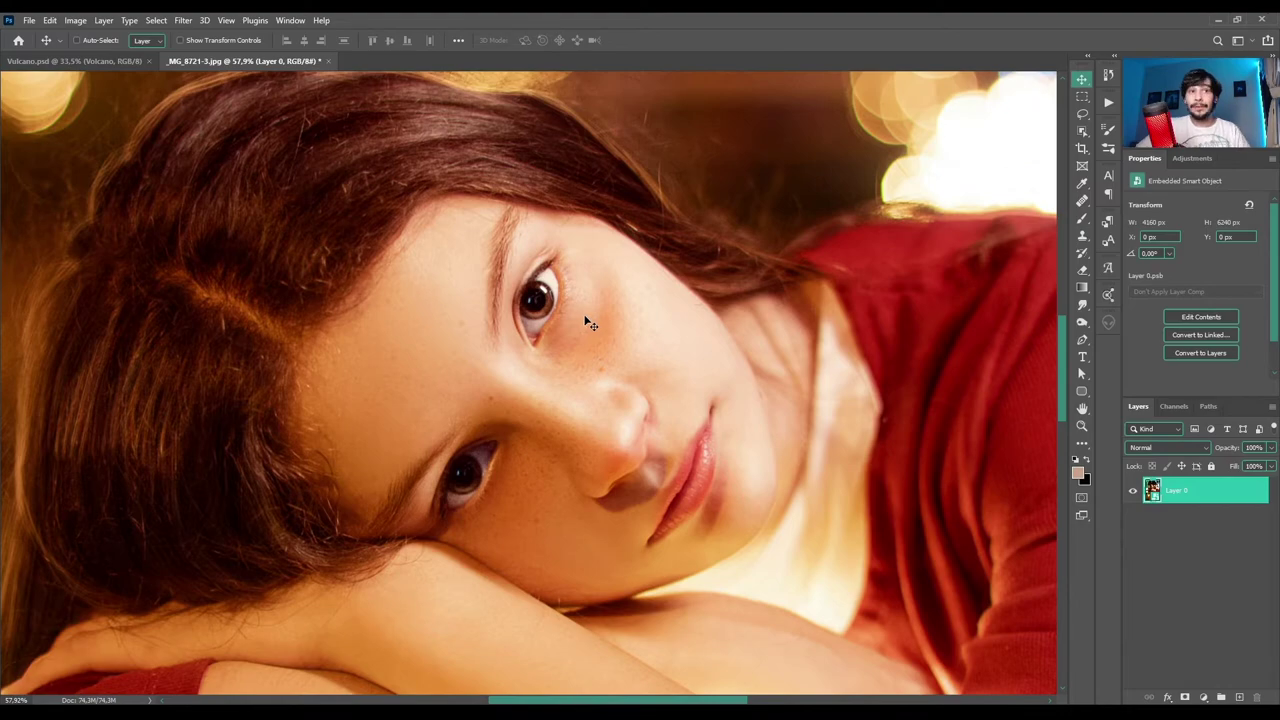
scroll(586, 305, "down", 3)
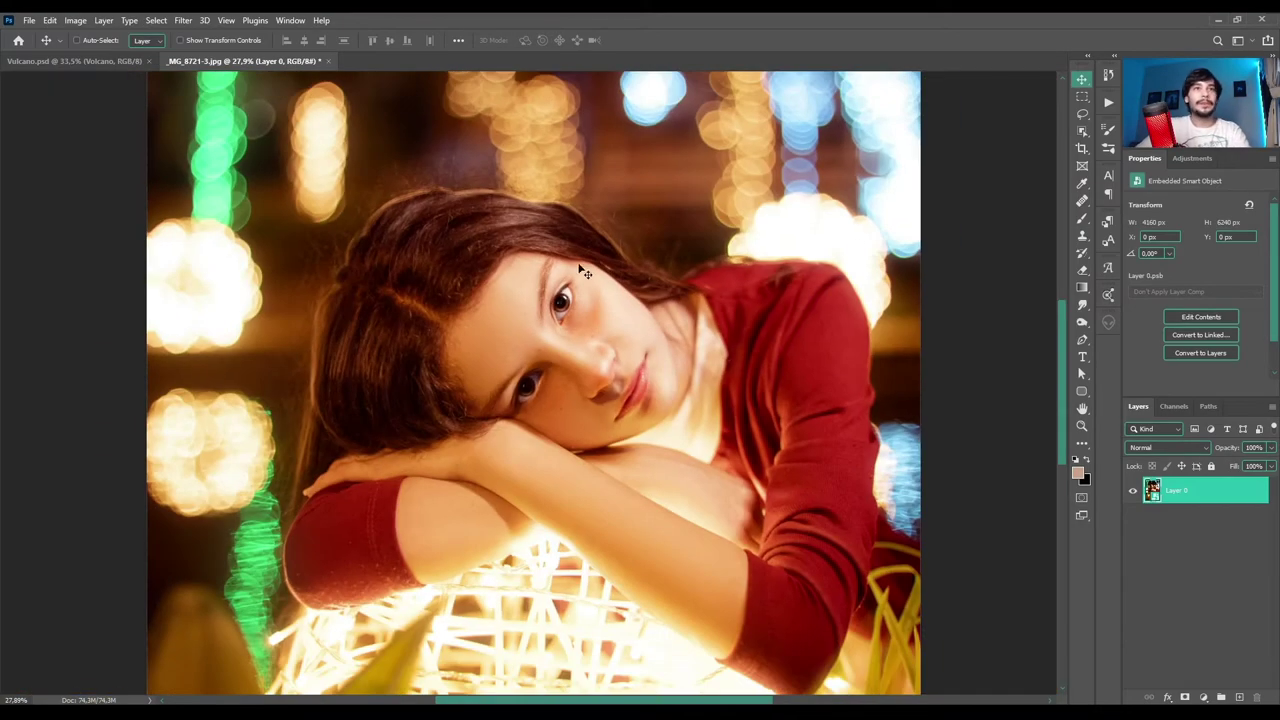
scroll(585, 272, "up", 2)
scroll(594, 322, "up", 3)
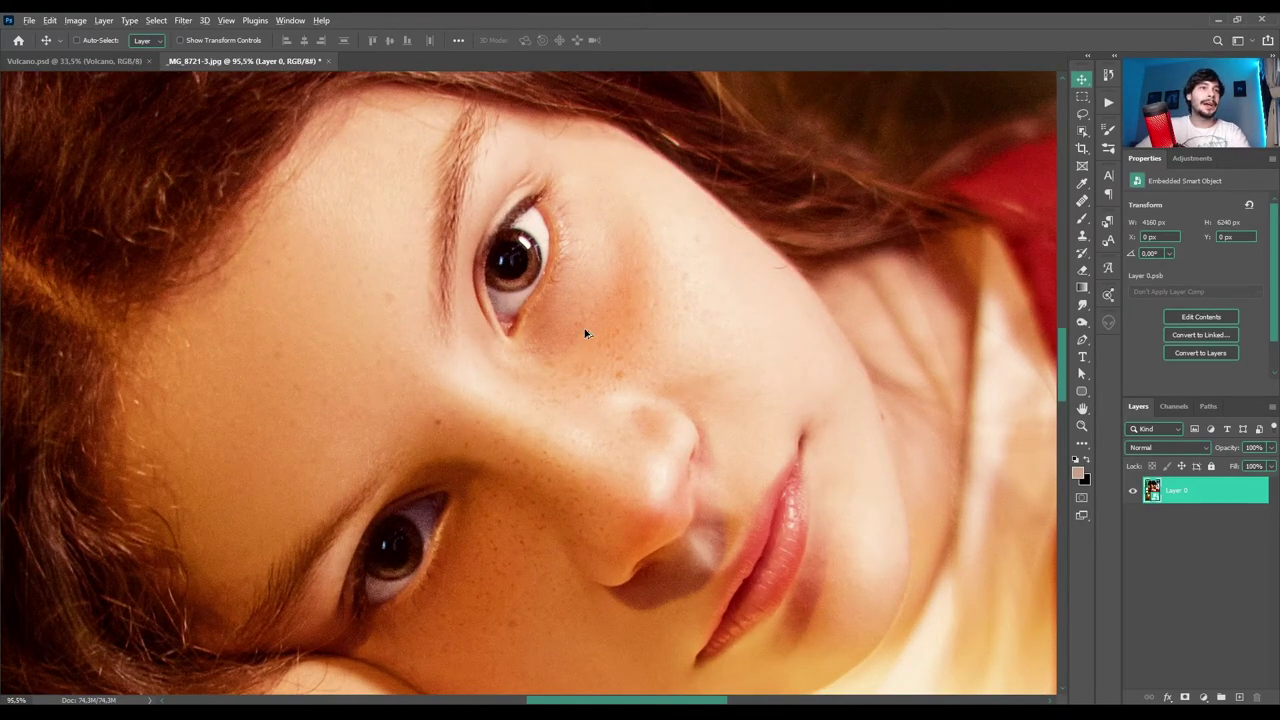
scroll(587, 338, "down", 3)
scroll(589, 332, "down", 2)
scroll(590, 330, "down", 1)
scroll(590, 330, "up", 1)
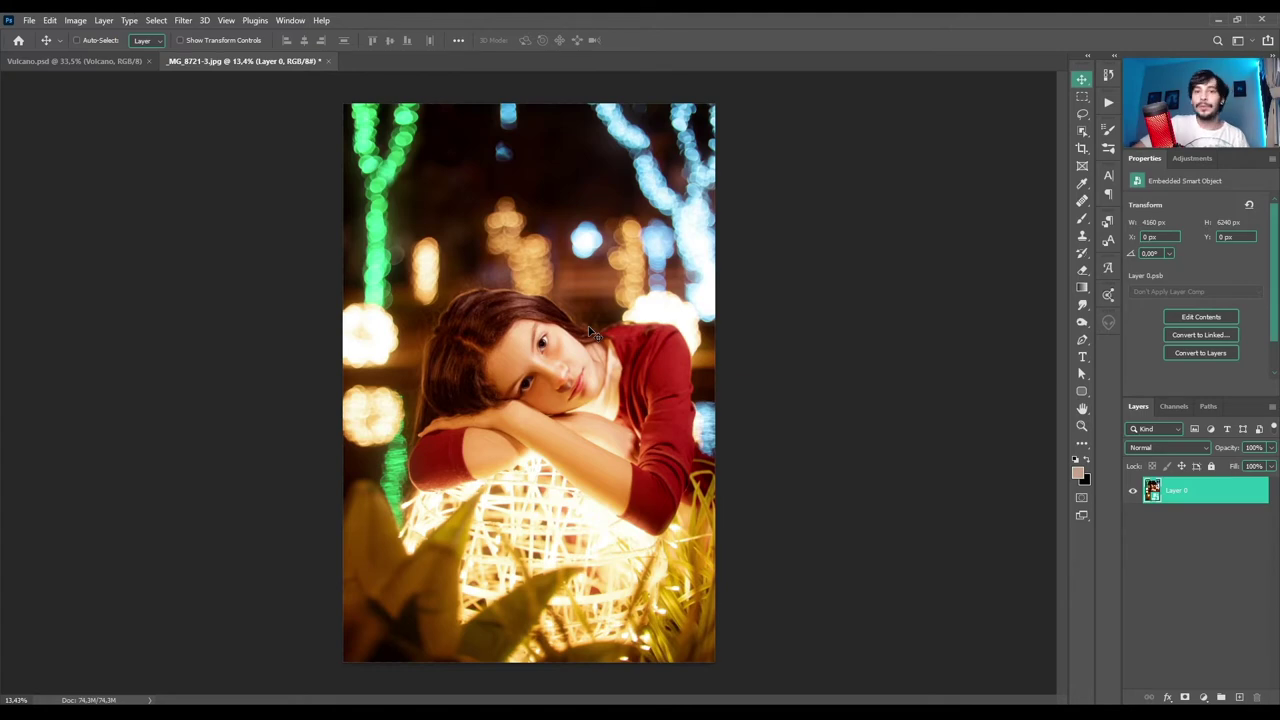
Apply Filter > Other > High Pass to Layer 0 with a 1,8 pixel radius.
left_click(185, 22)
left_click(184, 22)
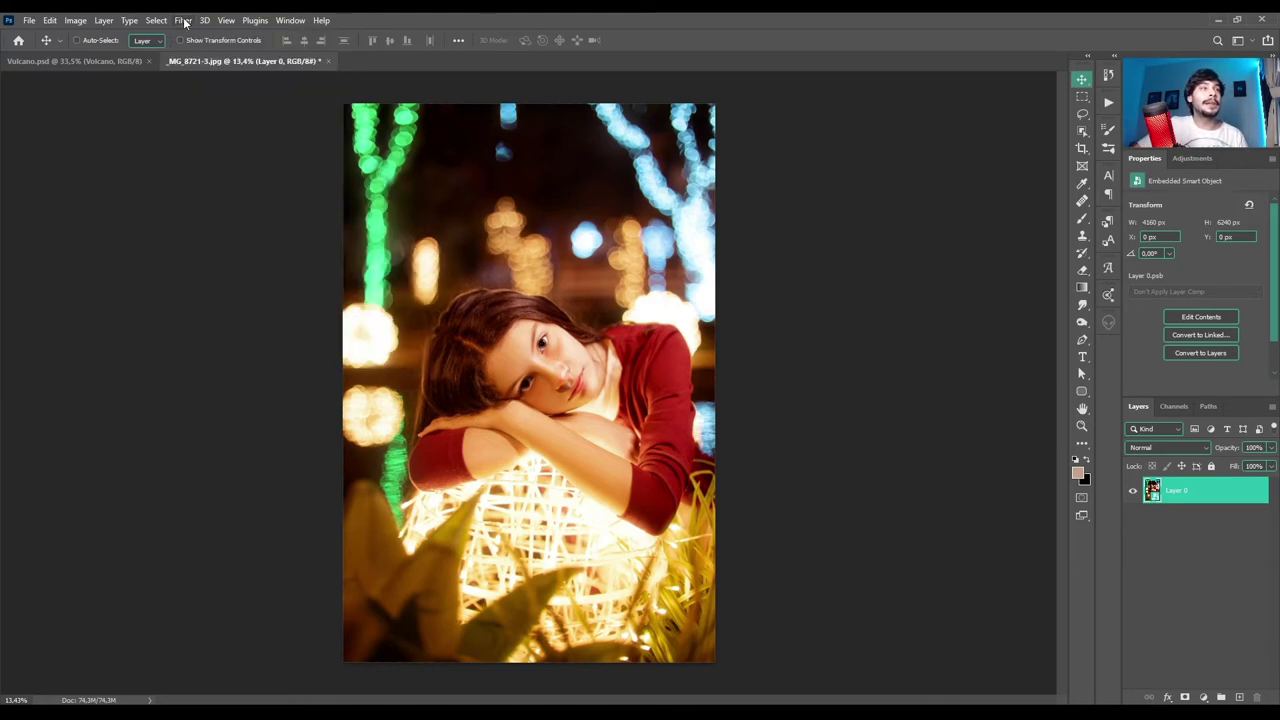
left_click(184, 22)
mouse_move(255, 356)
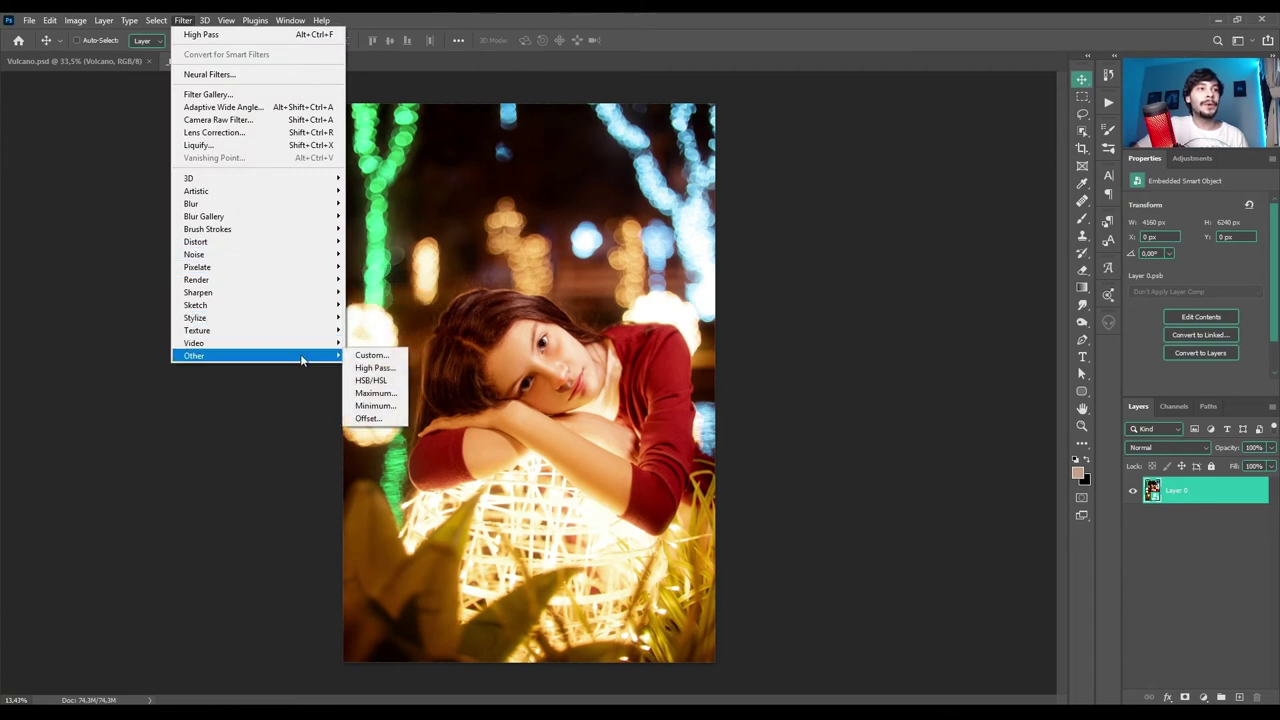
left_click(374, 368)
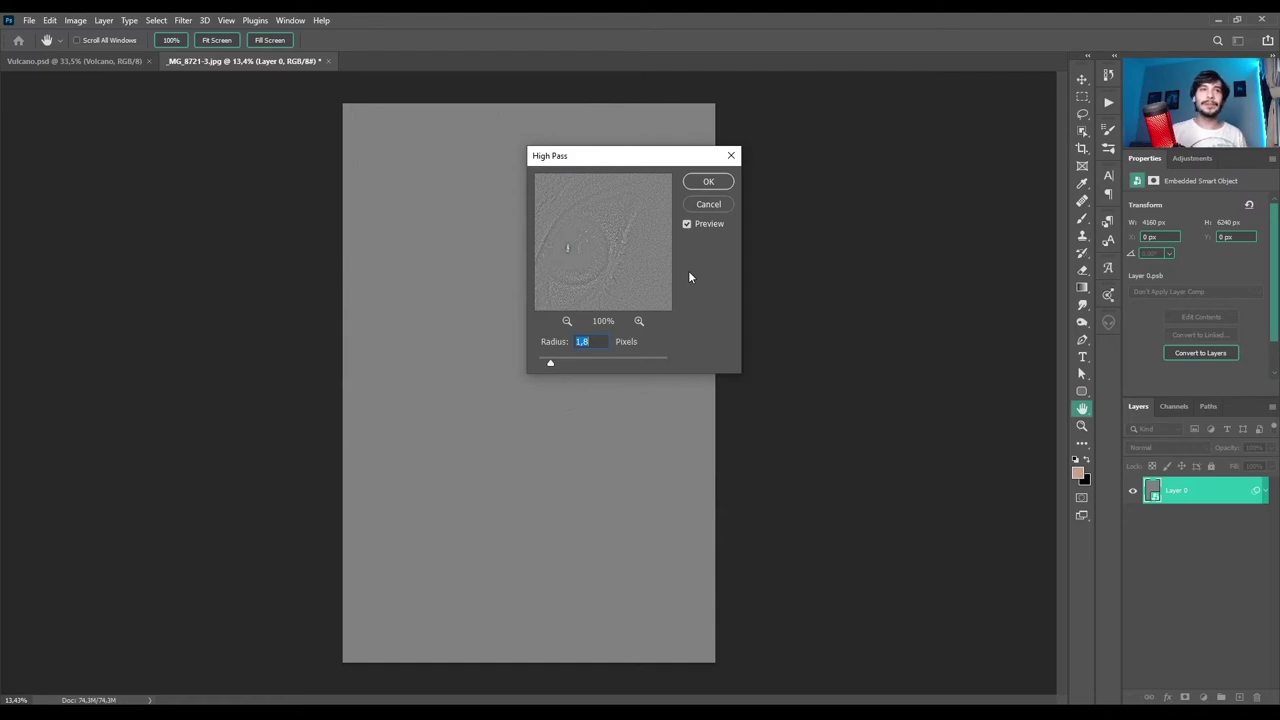
key("Return")
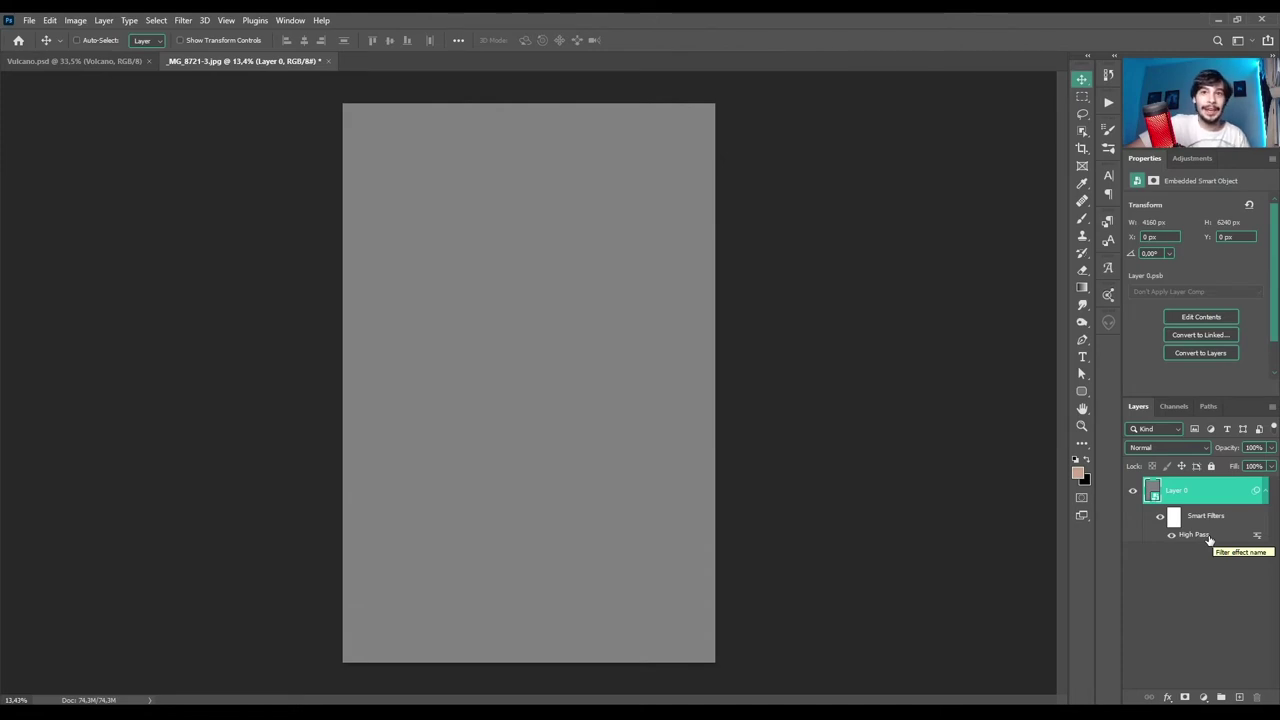
left_click(1173, 518)
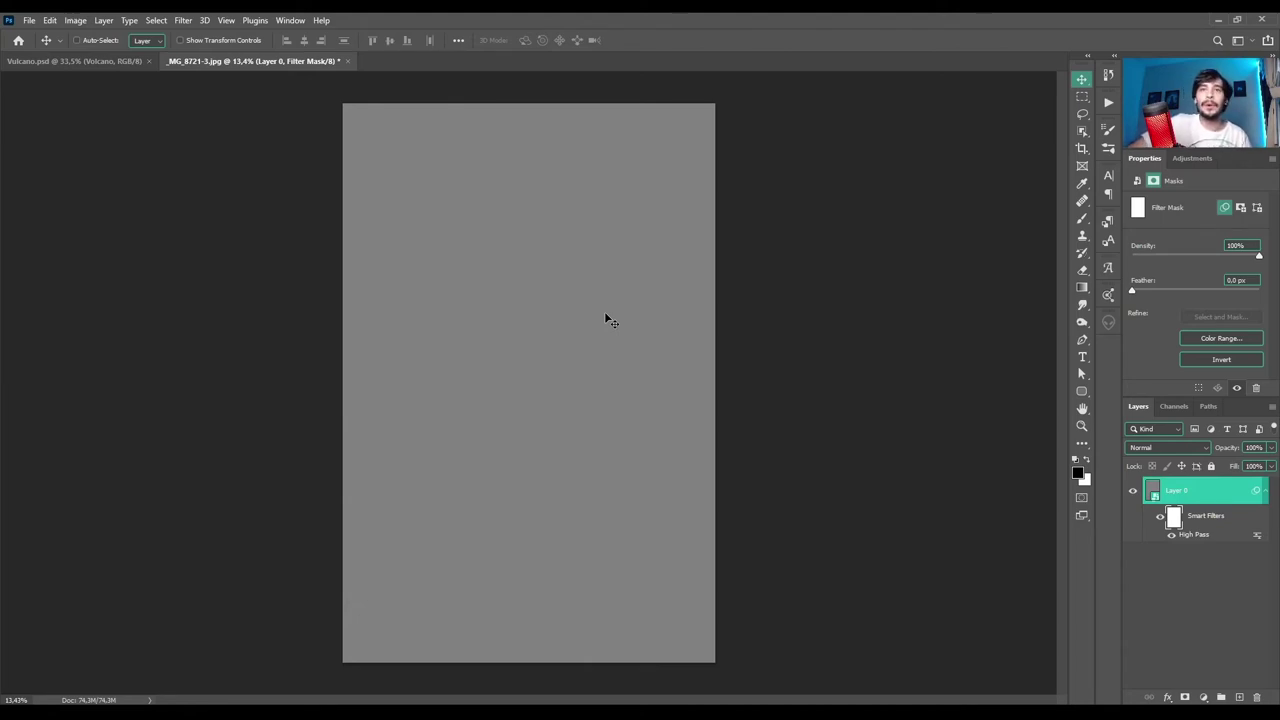
left_click(1195, 538)
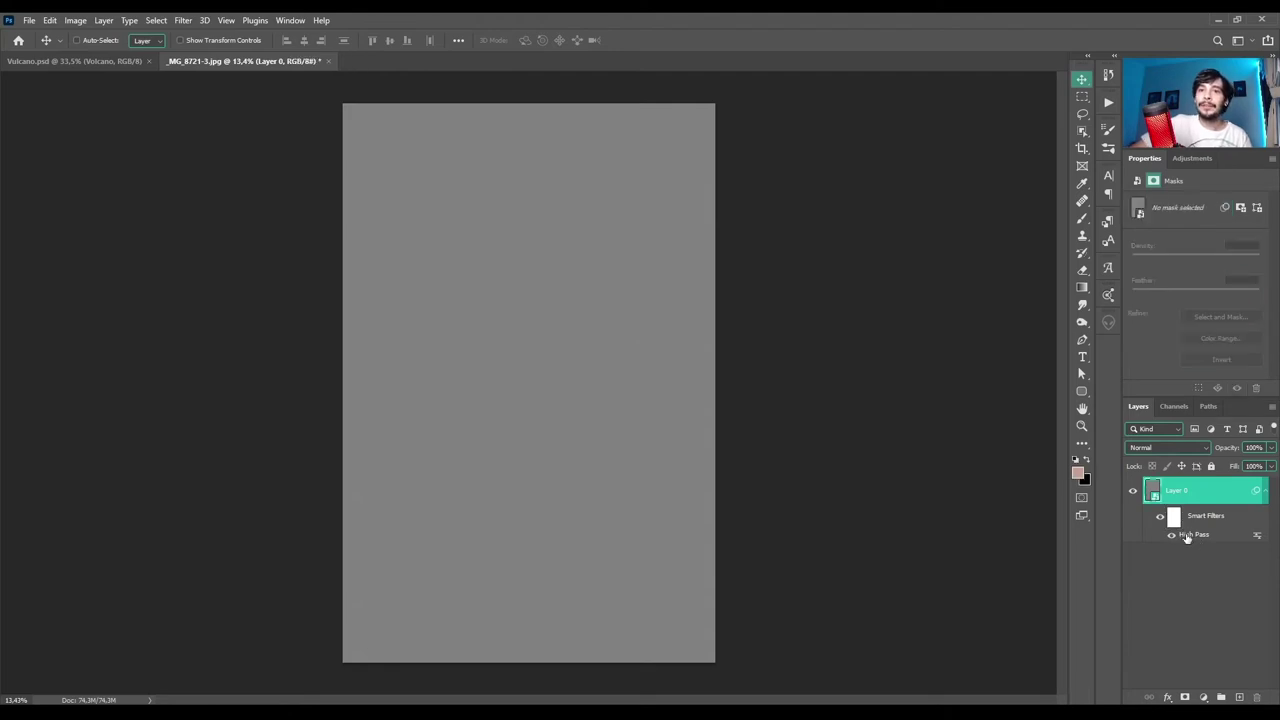
double_click(1190, 537)
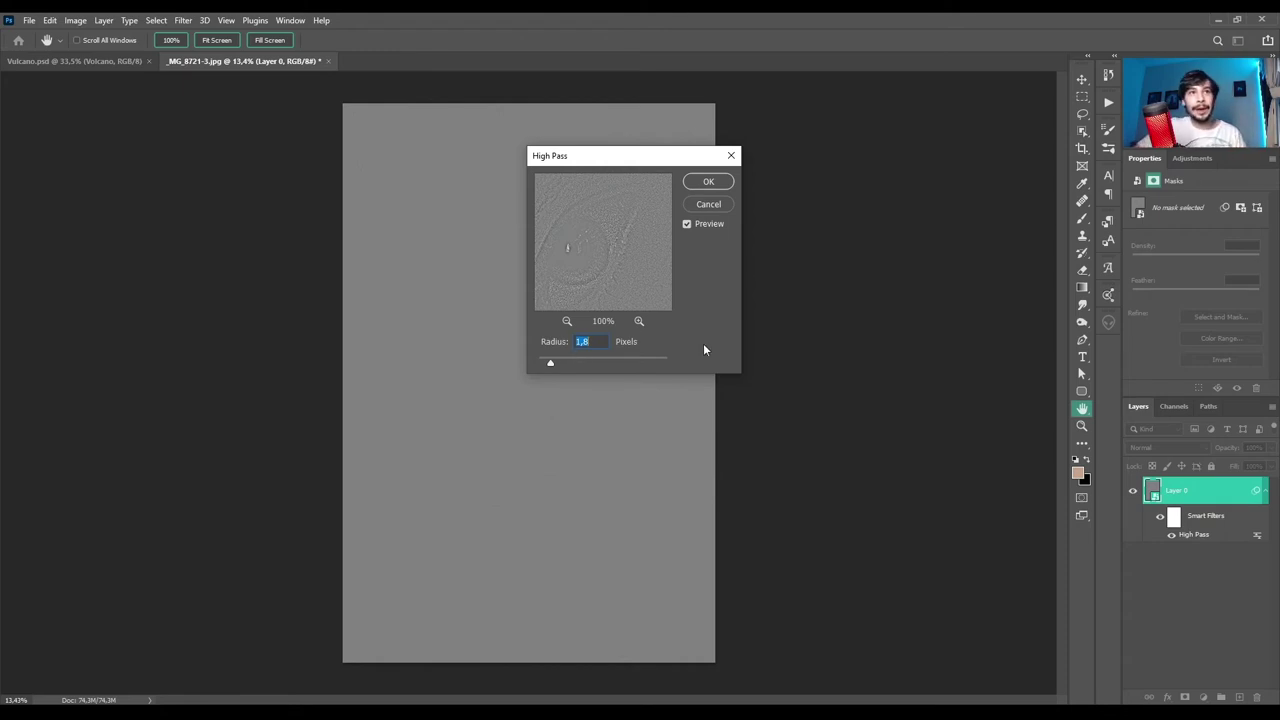
left_click(706, 206)
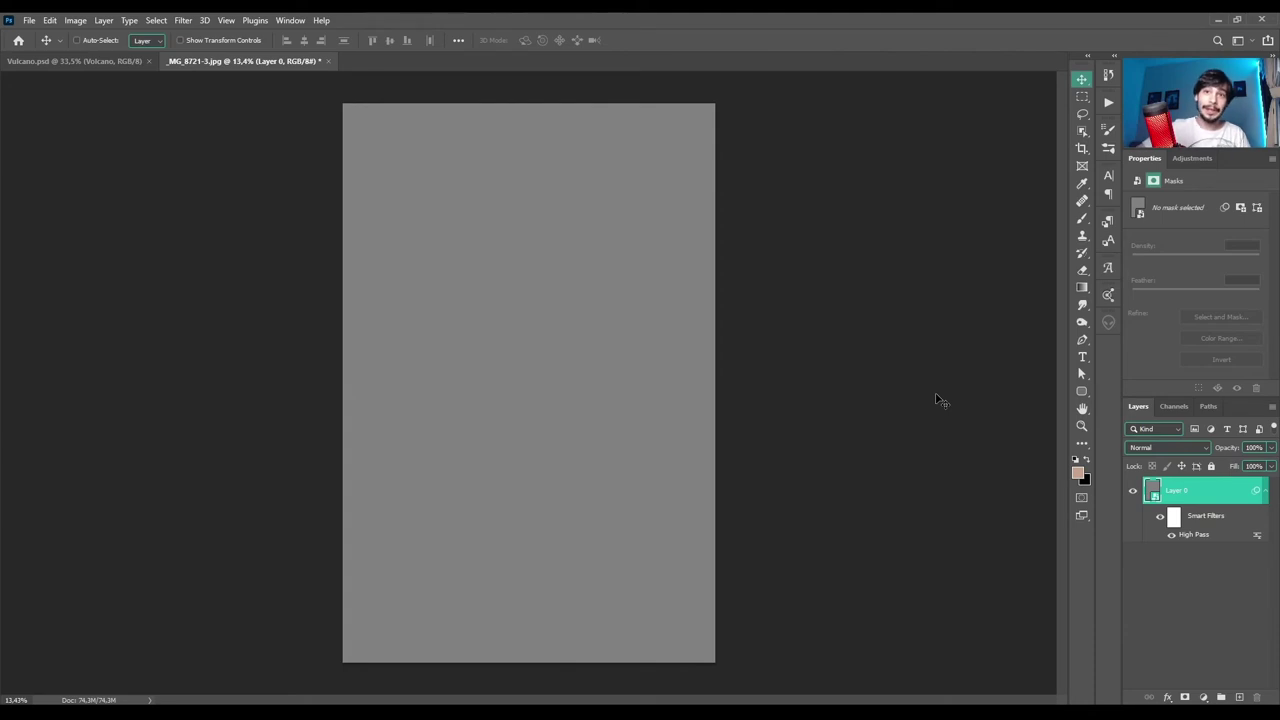
Try Screen and other layer blend modes in the Layers panel to compare.
left_click(1152, 449)
left_click(1155, 487)
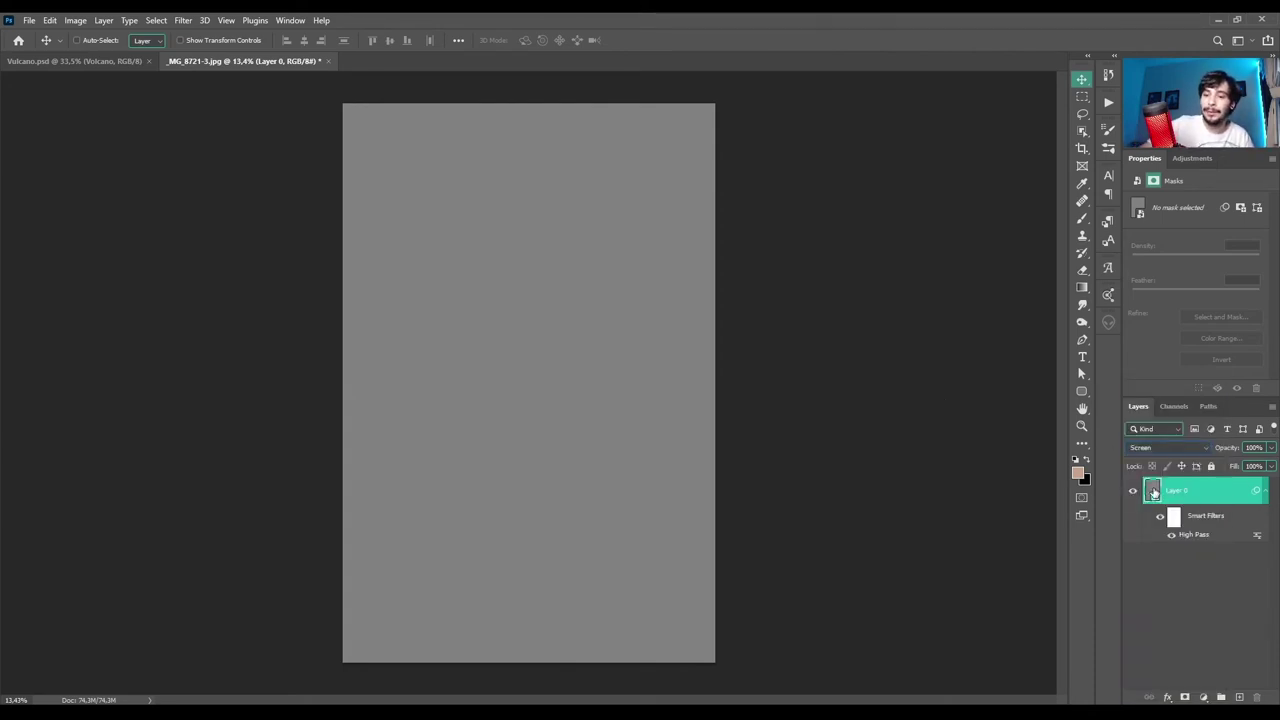
key("Down")
key("Down")
key("Down")
key("Down")
key("Down")
key("Down")
key("Down")
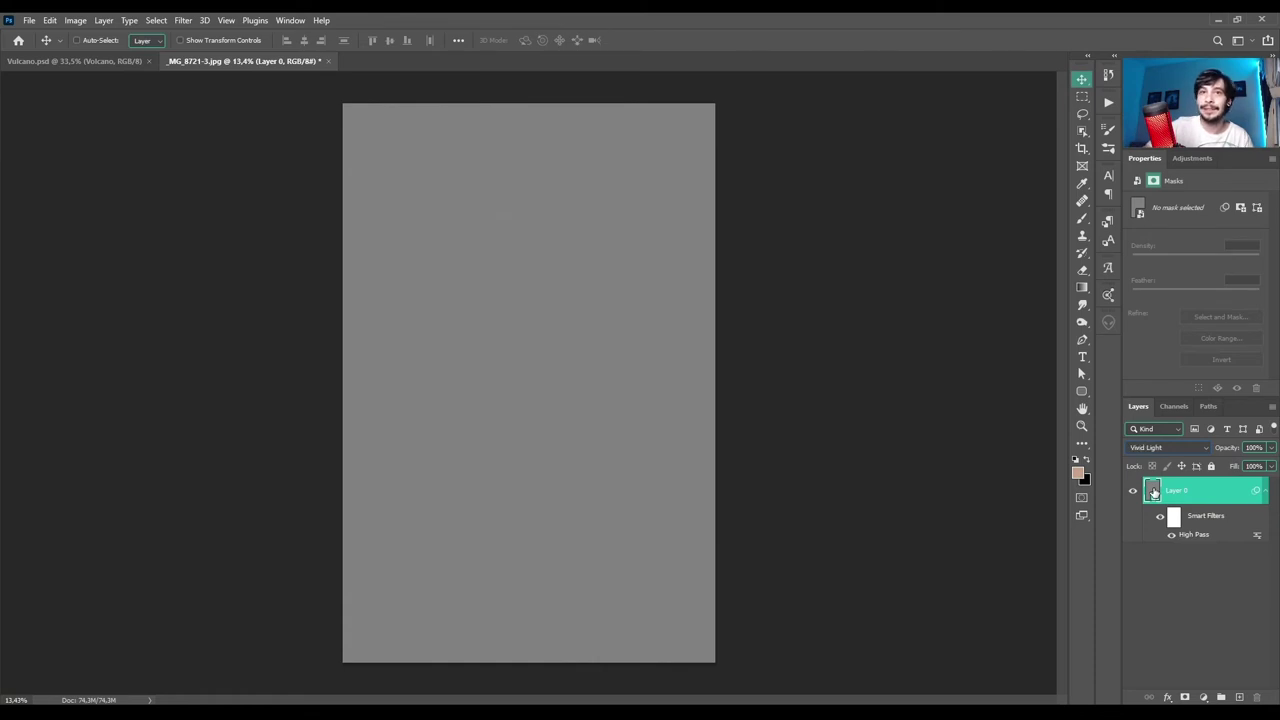
Reset the layer to Normal and show the High Pass filter's blend mode choices.
left_click(1134, 447)
left_click(1148, 384)
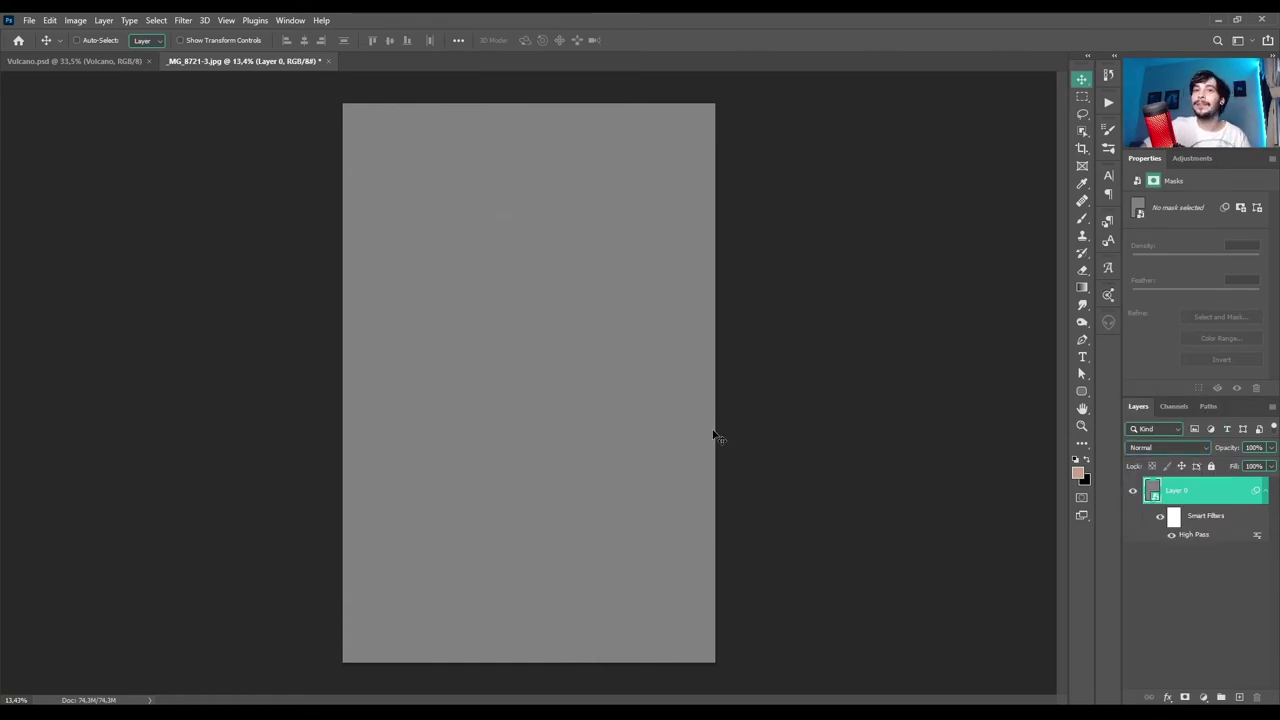
double_click(1258, 539)
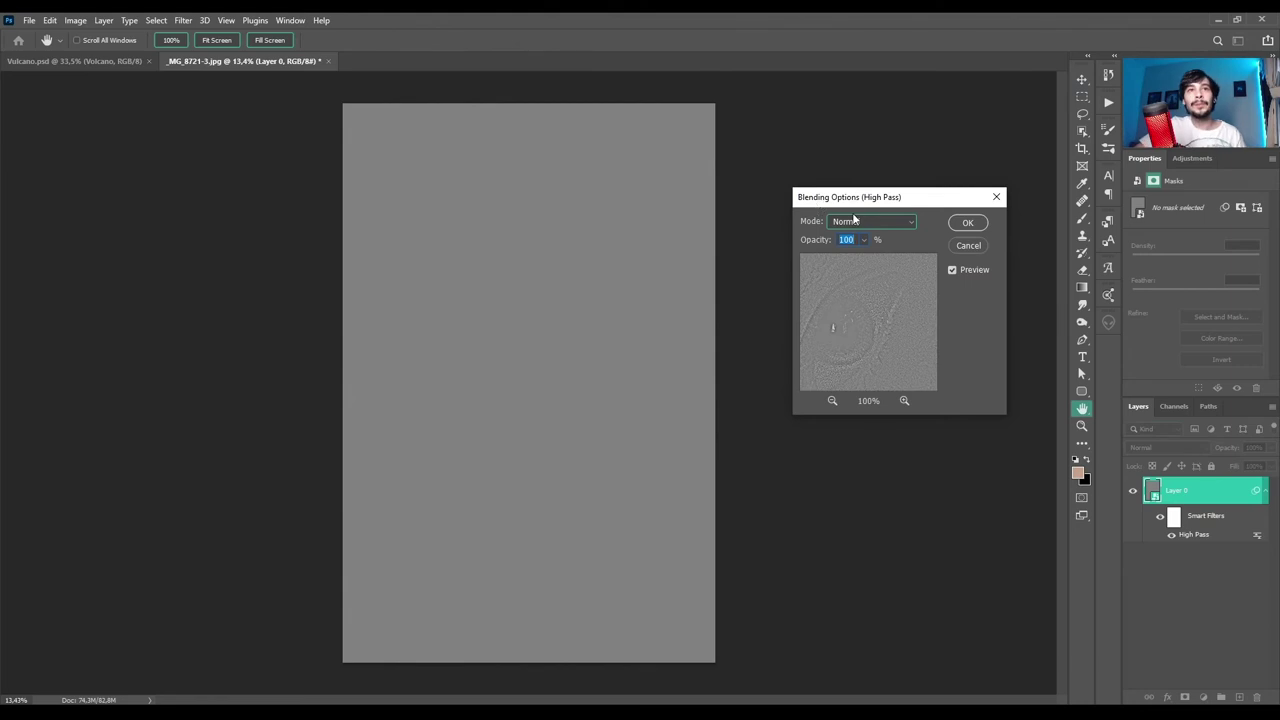
left_click(885, 222)
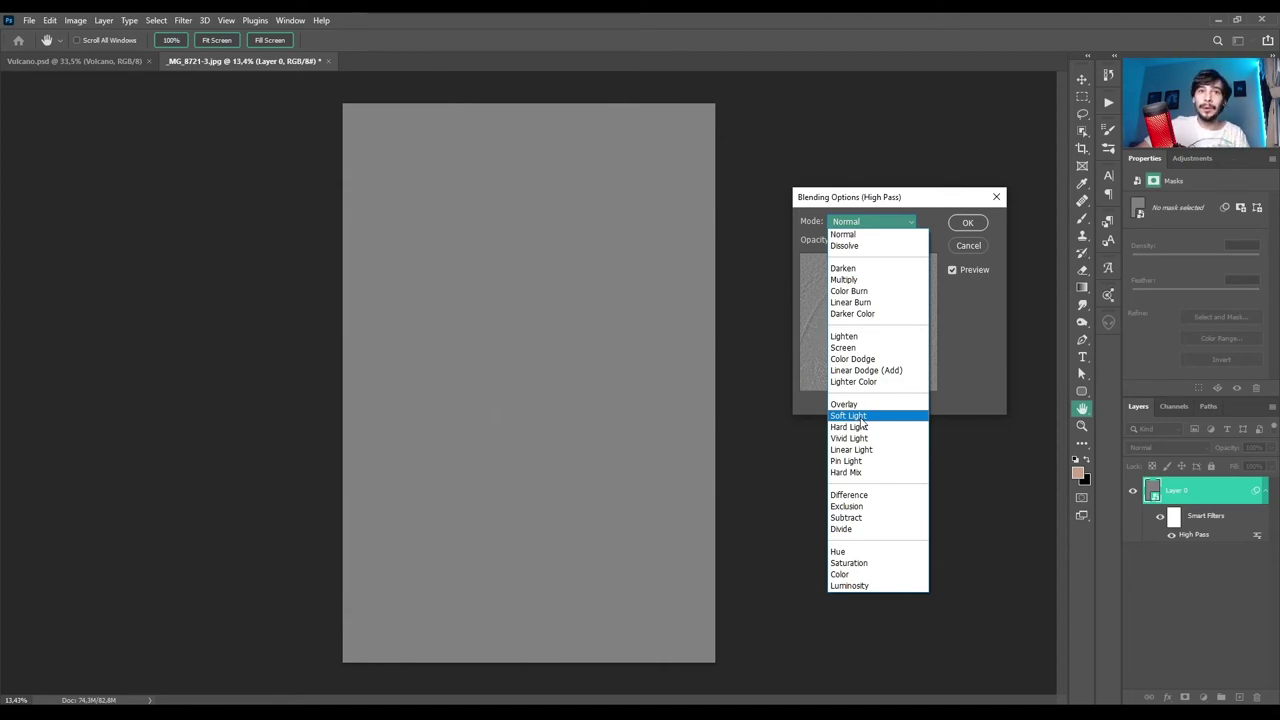
Try Soft Light and Overlay for the High Pass filter, comparing the preview with the original.
left_click(860, 418)
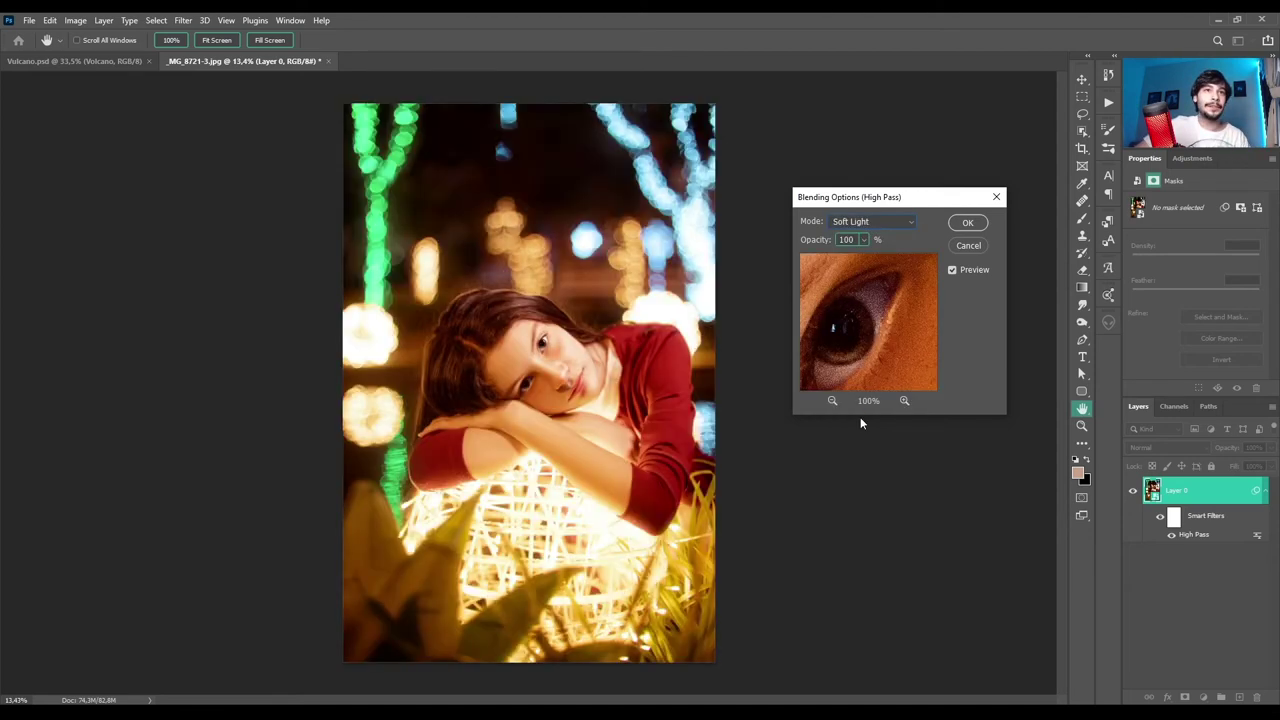
left_click(852, 341)
left_click_drag(852, 341, 894, 346)
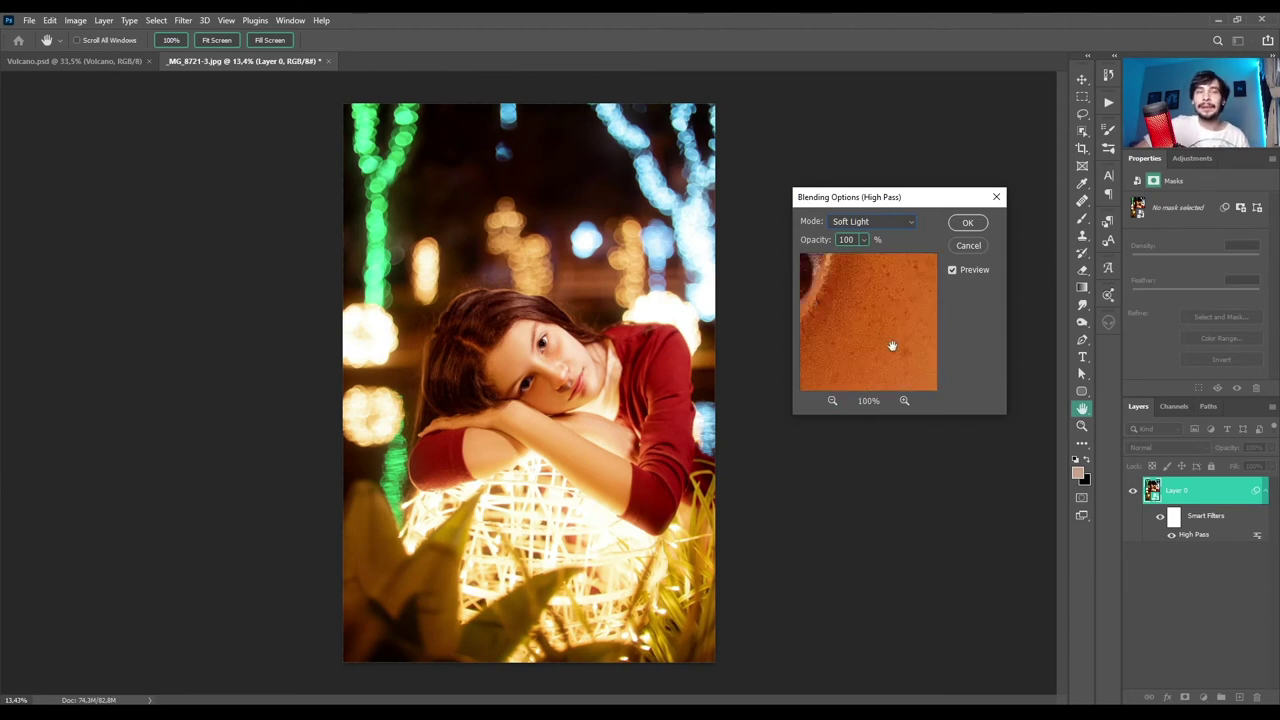
left_click(848, 296)
left_click(852, 222)
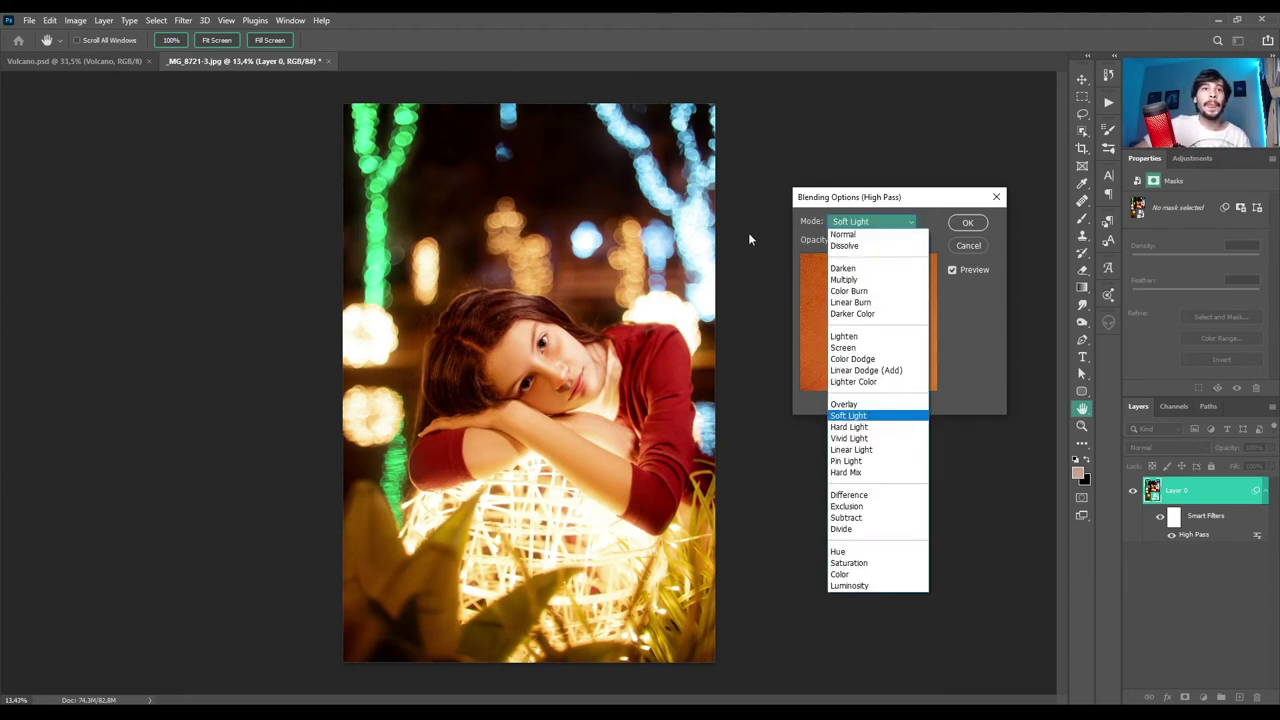
left_click(846, 404)
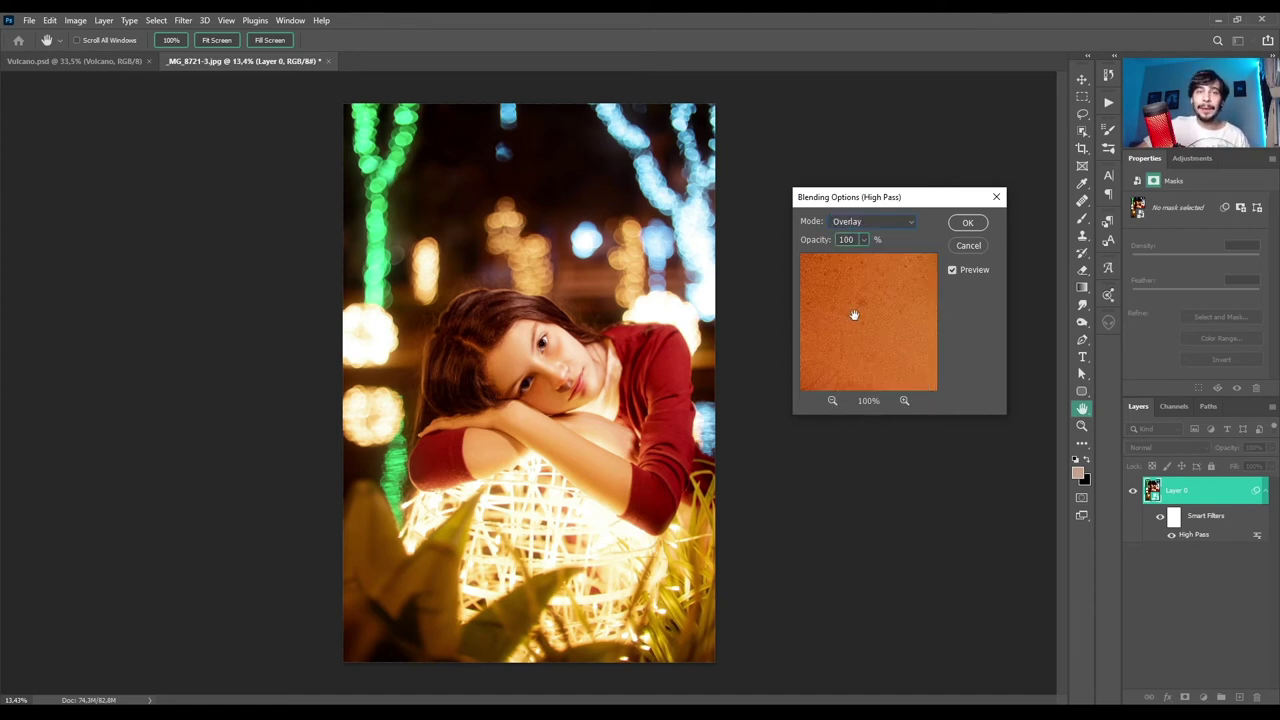
Set the High Pass filter blend mode to Linear Light at 100% opacity and confirm.
left_click(842, 224)
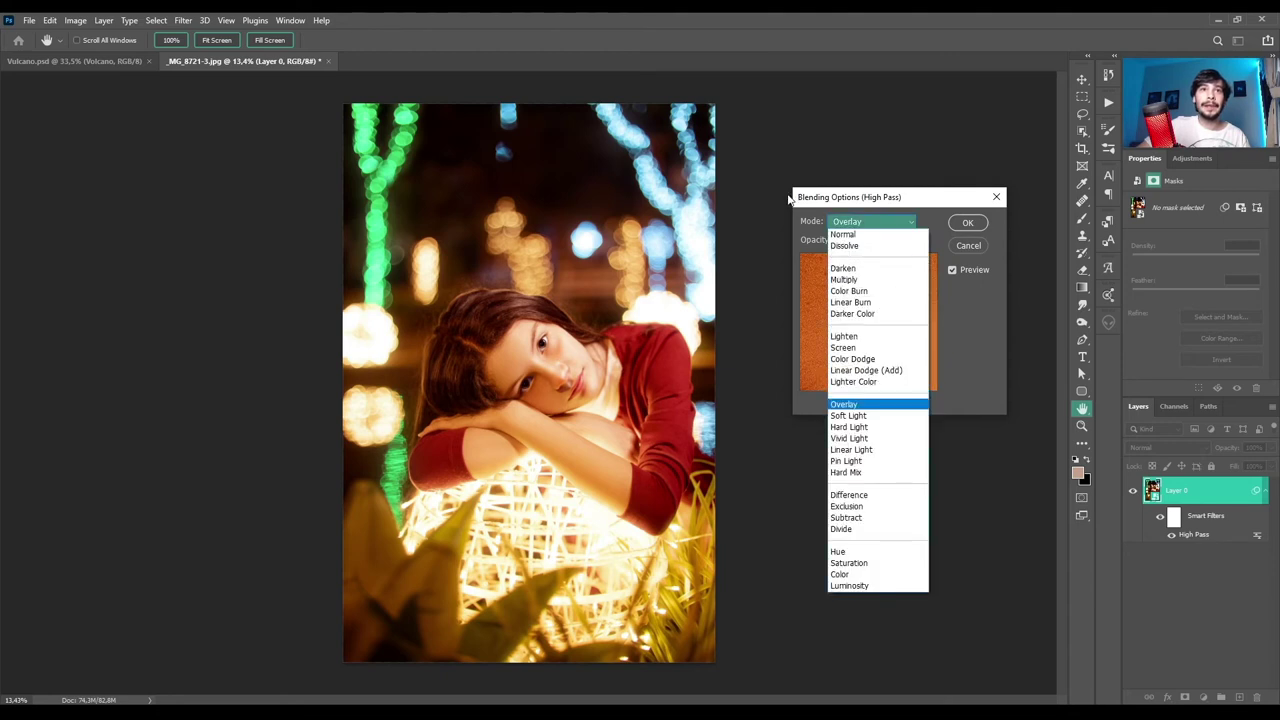
left_click(836, 450)
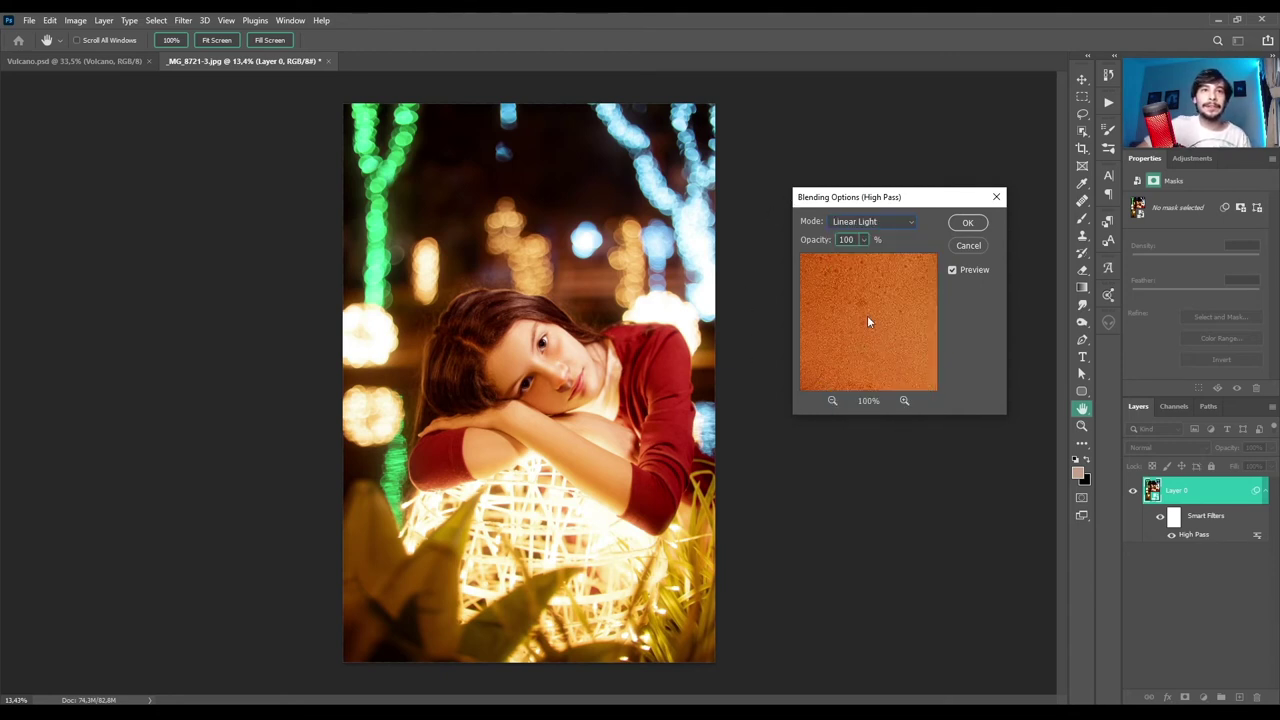
left_click(843, 222)
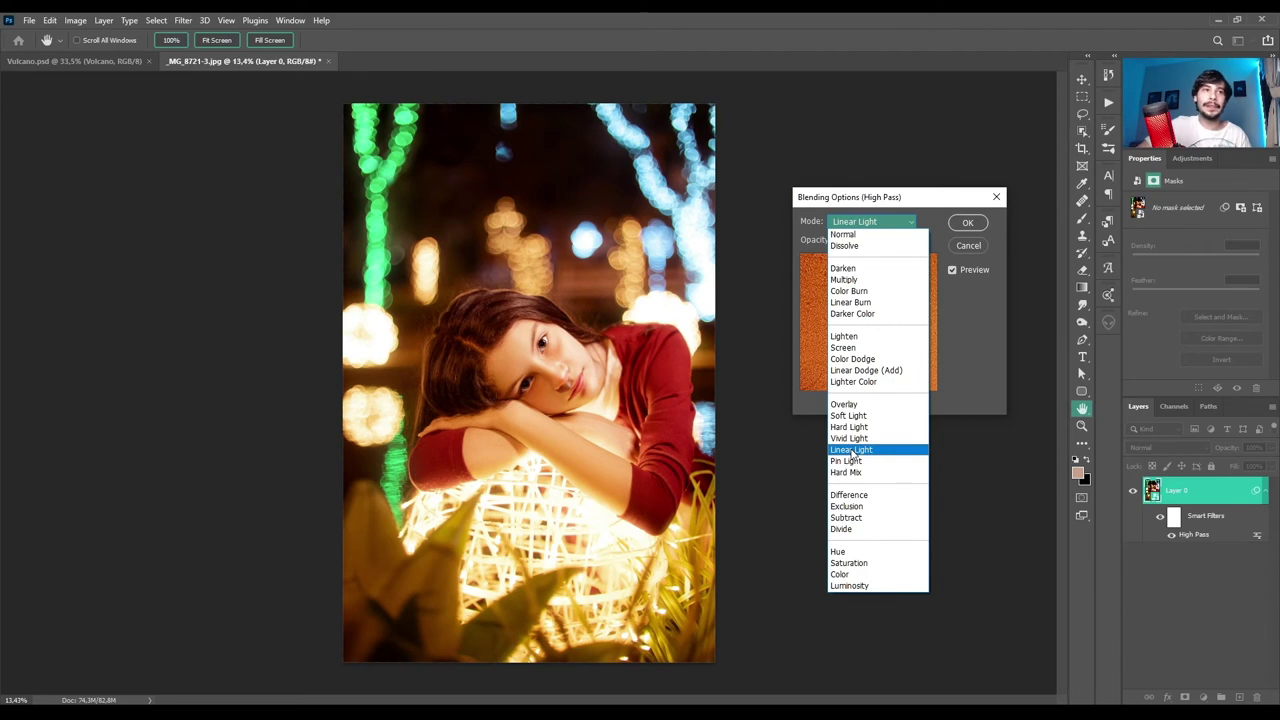
left_click(851, 450)
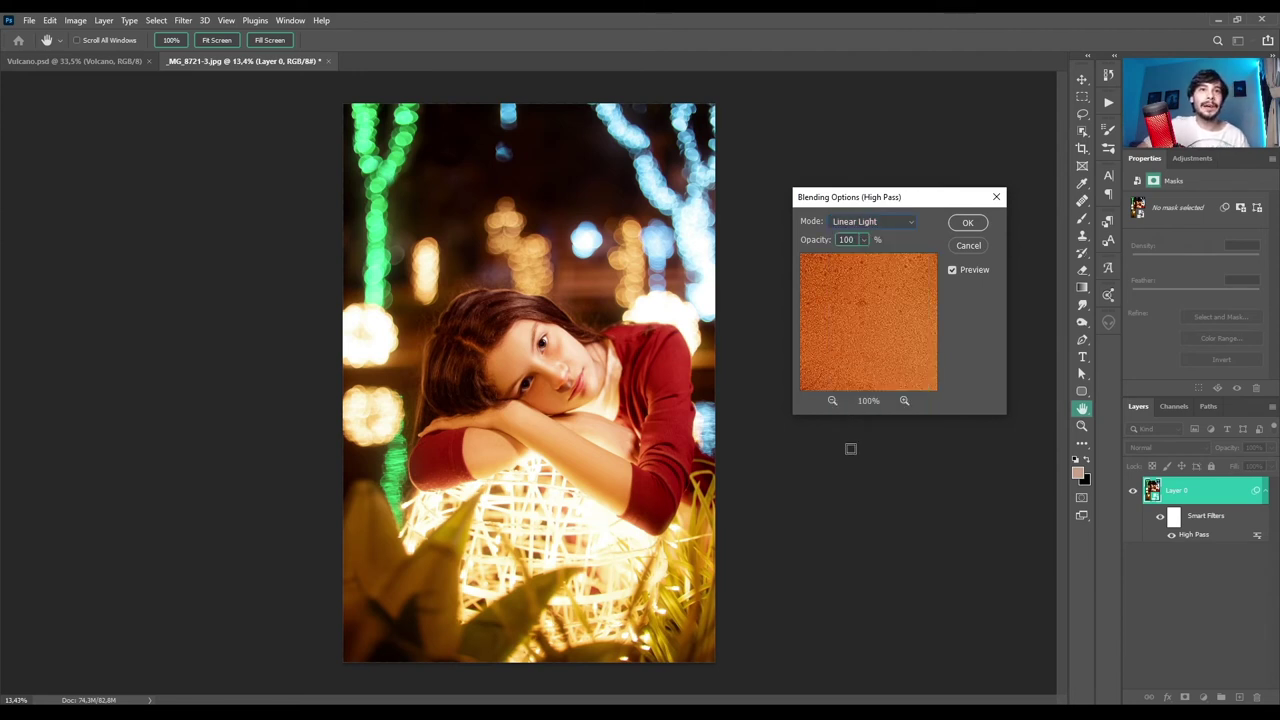
left_click(968, 223)
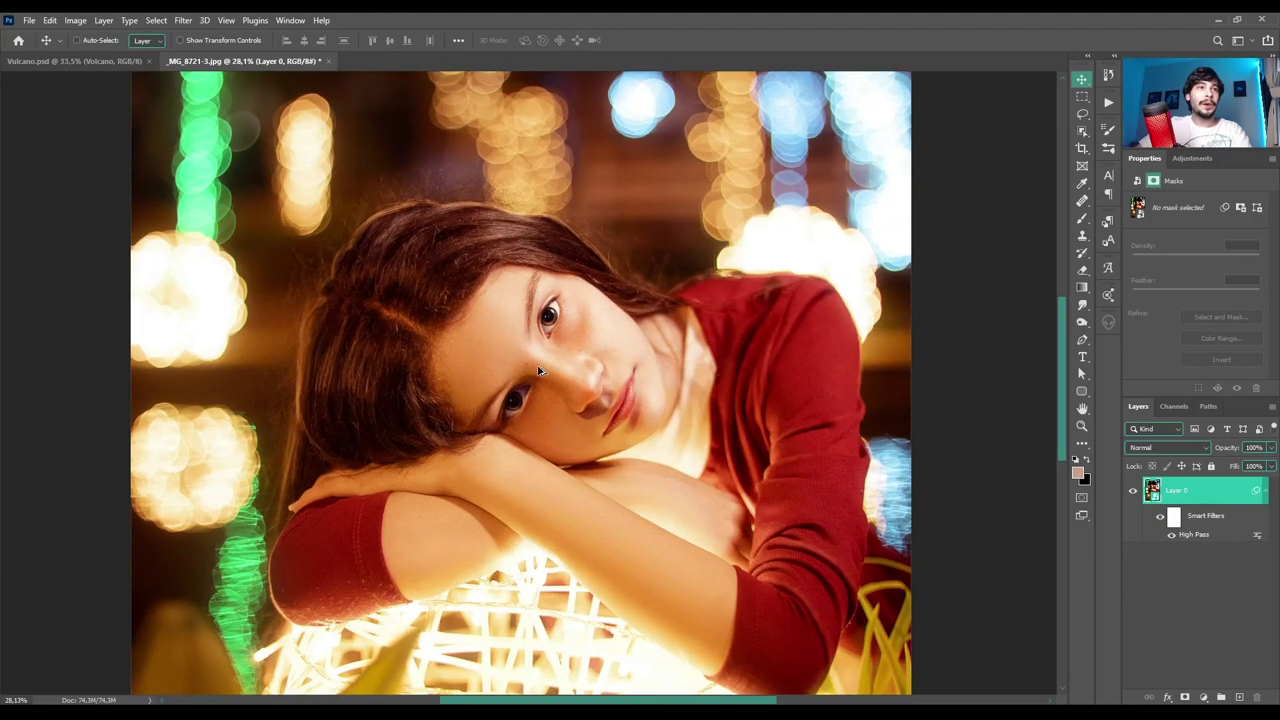
Zoom in on the face and toggle the High Pass smart filter off and on to compare.
scroll(540, 375, "up", 5, "alt")
scroll(600, 348, "up", 2, "alt")
scroll(634, 426, "down", 1, "alt")
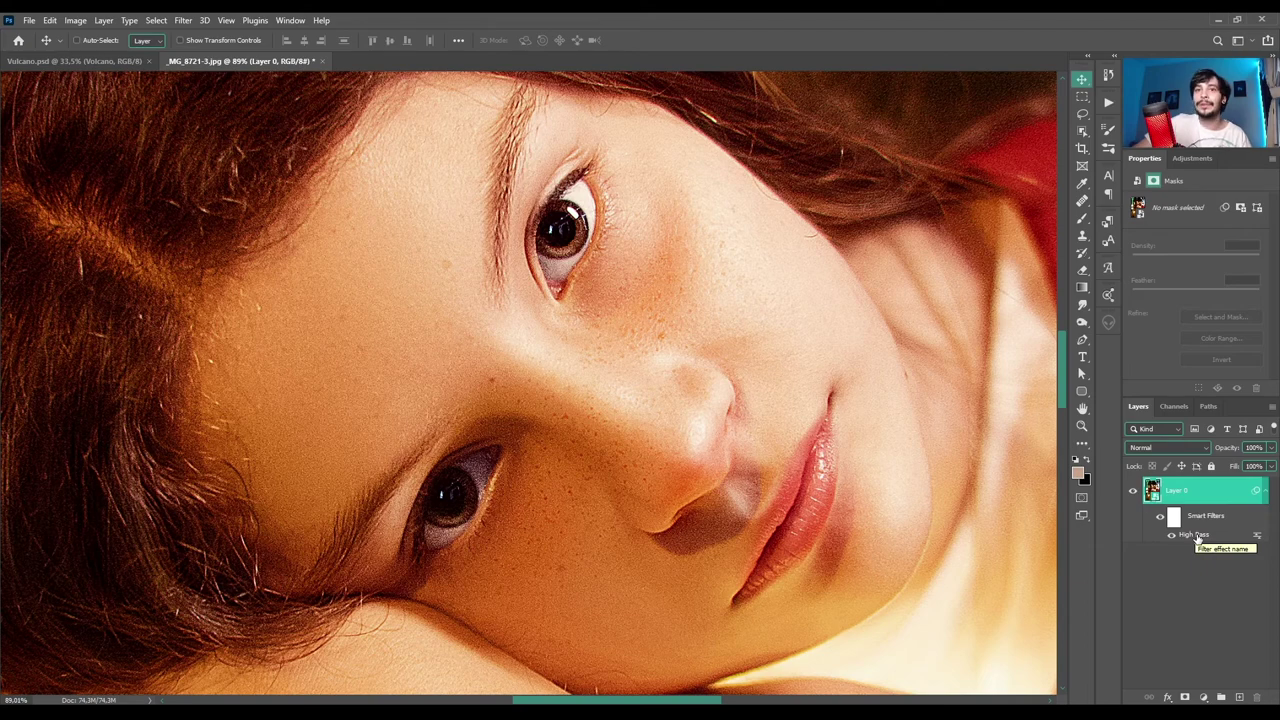
left_click(1160, 520)
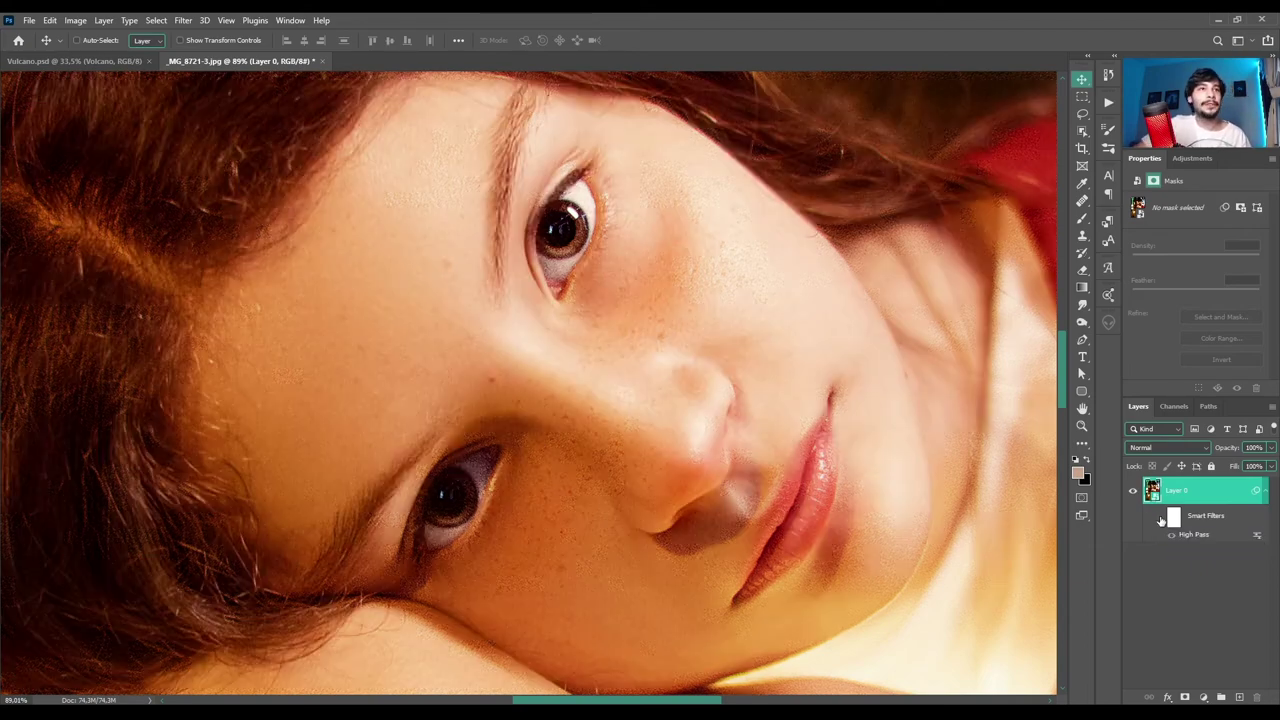
left_click(1160, 519)
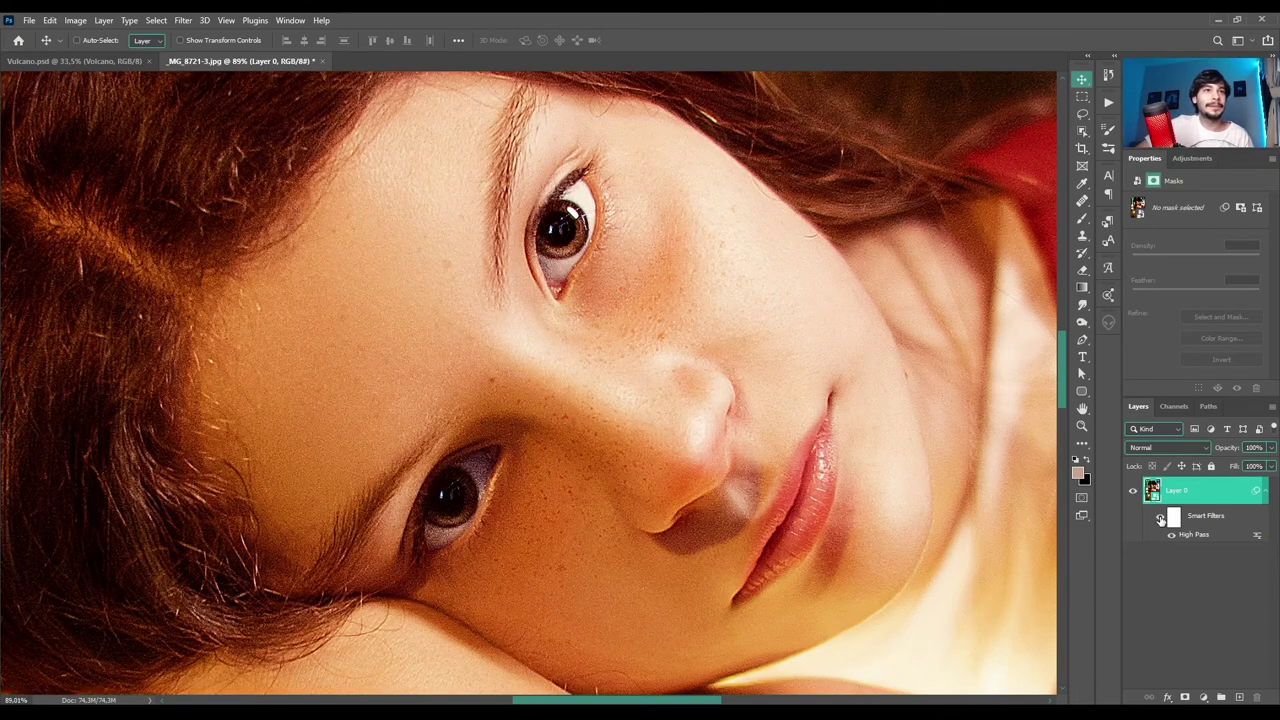
left_click(1160, 519)
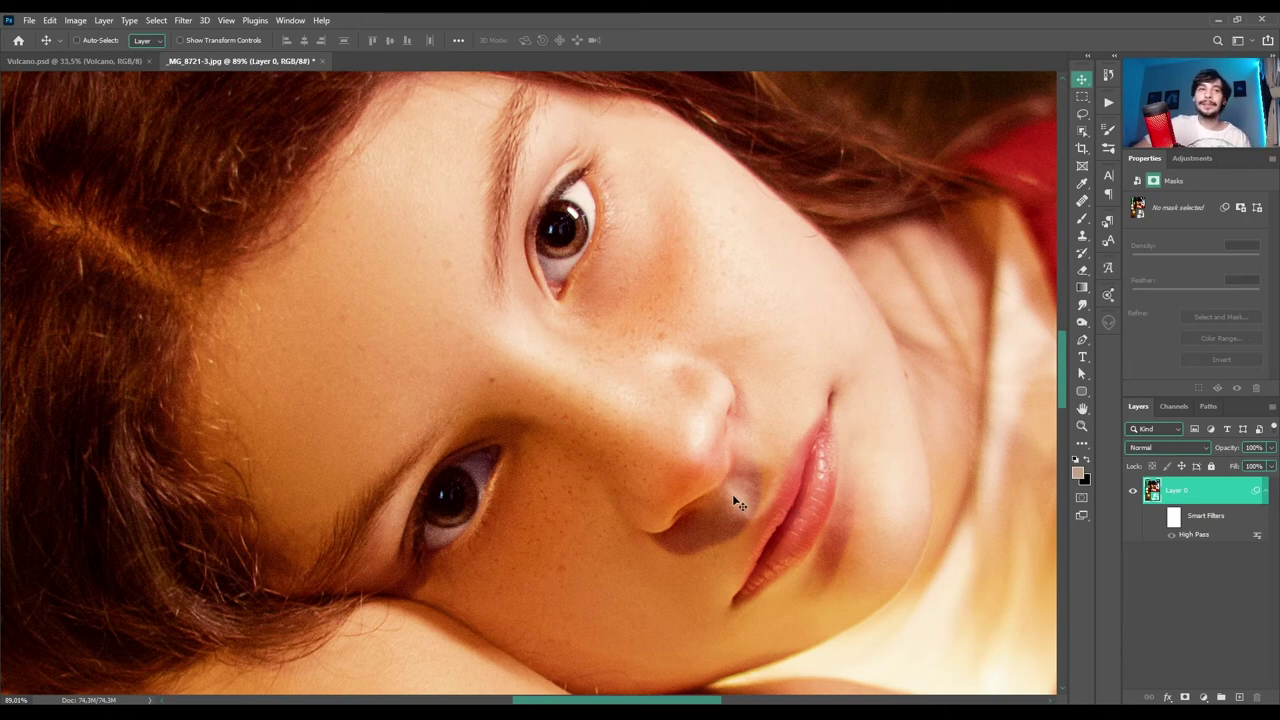
left_click(1160, 518)
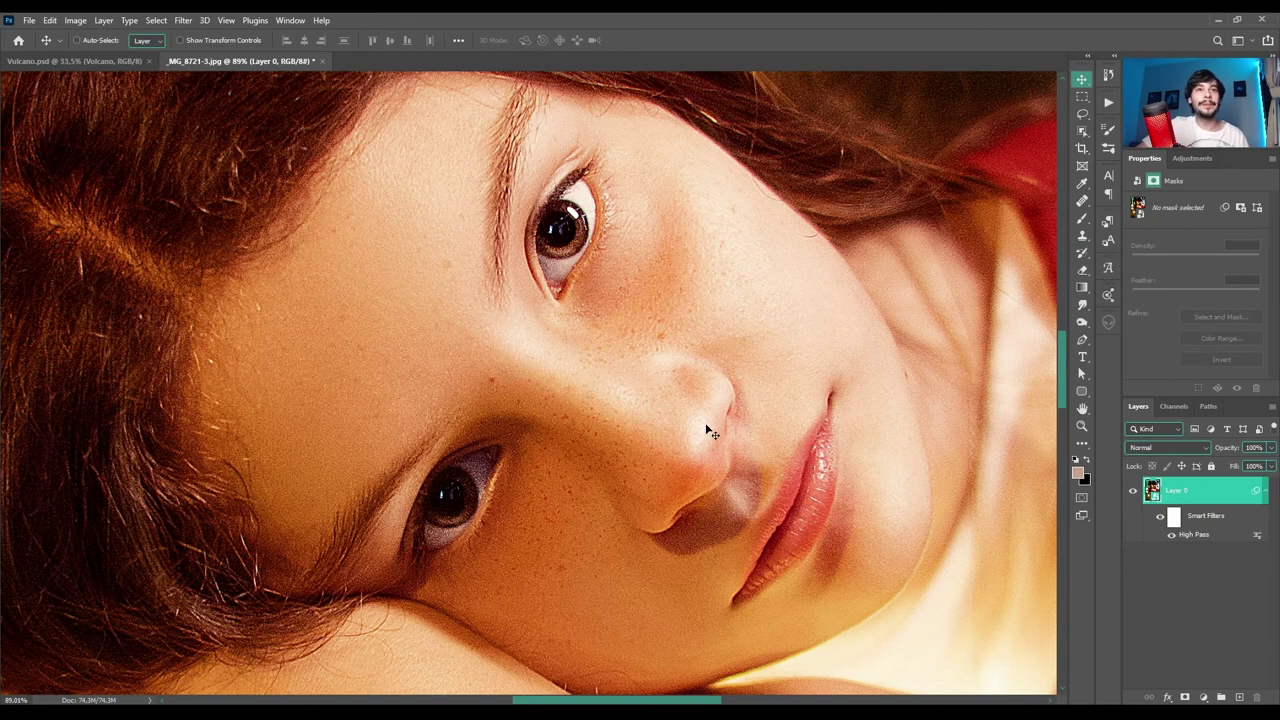
Keep flicking the sharpening to compare, leave it on, and fit the photo on screen.
left_click(1160, 518)
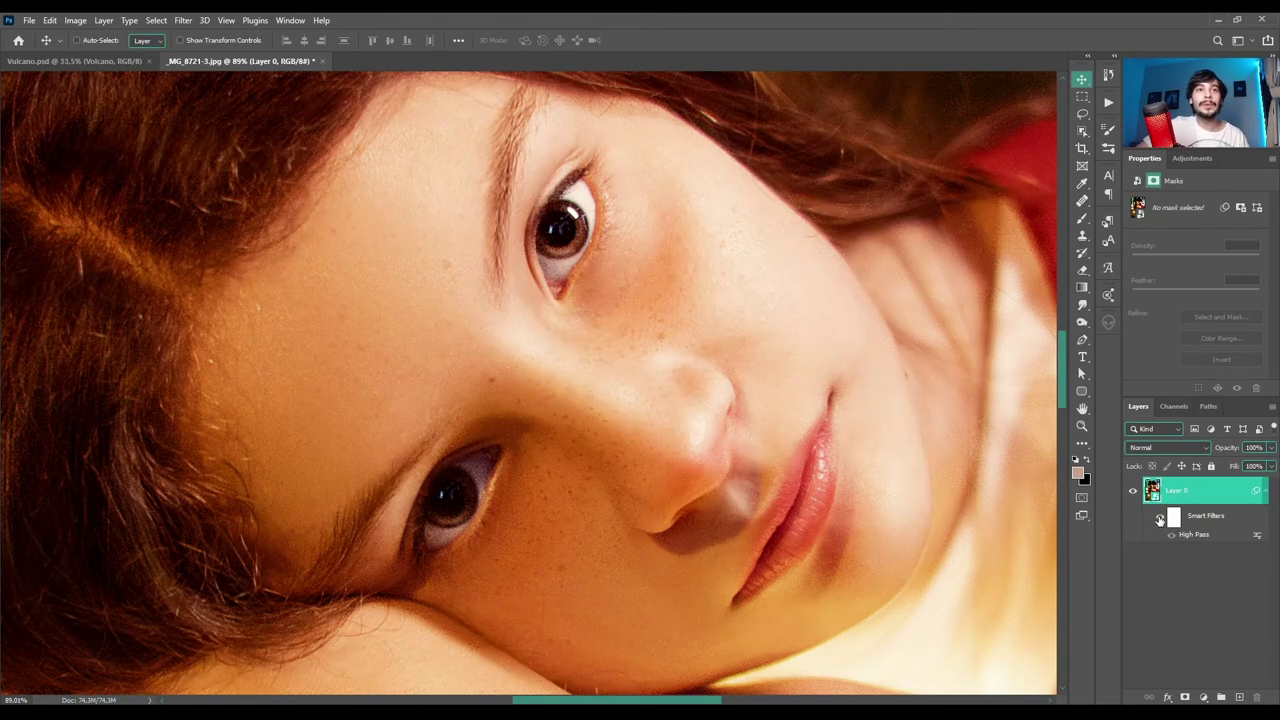
left_click(1160, 518)
left_click(1160, 518)
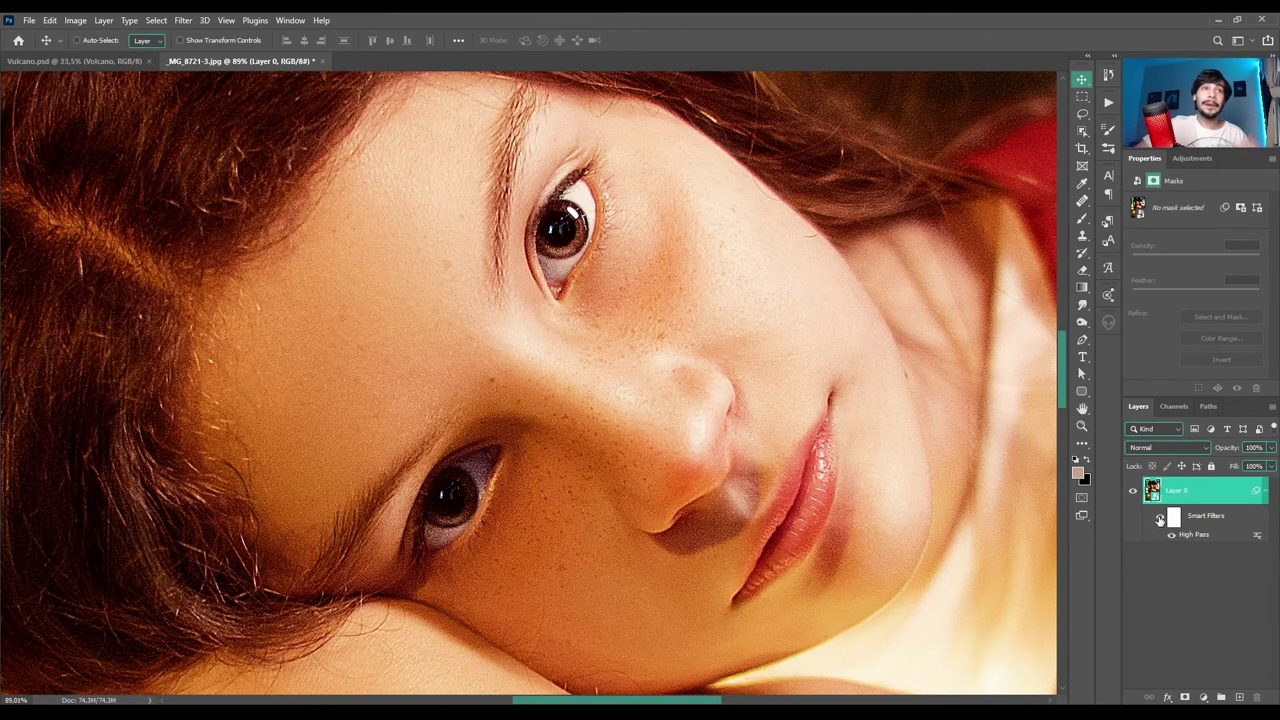
left_click(1160, 518)
left_click(1160, 518)
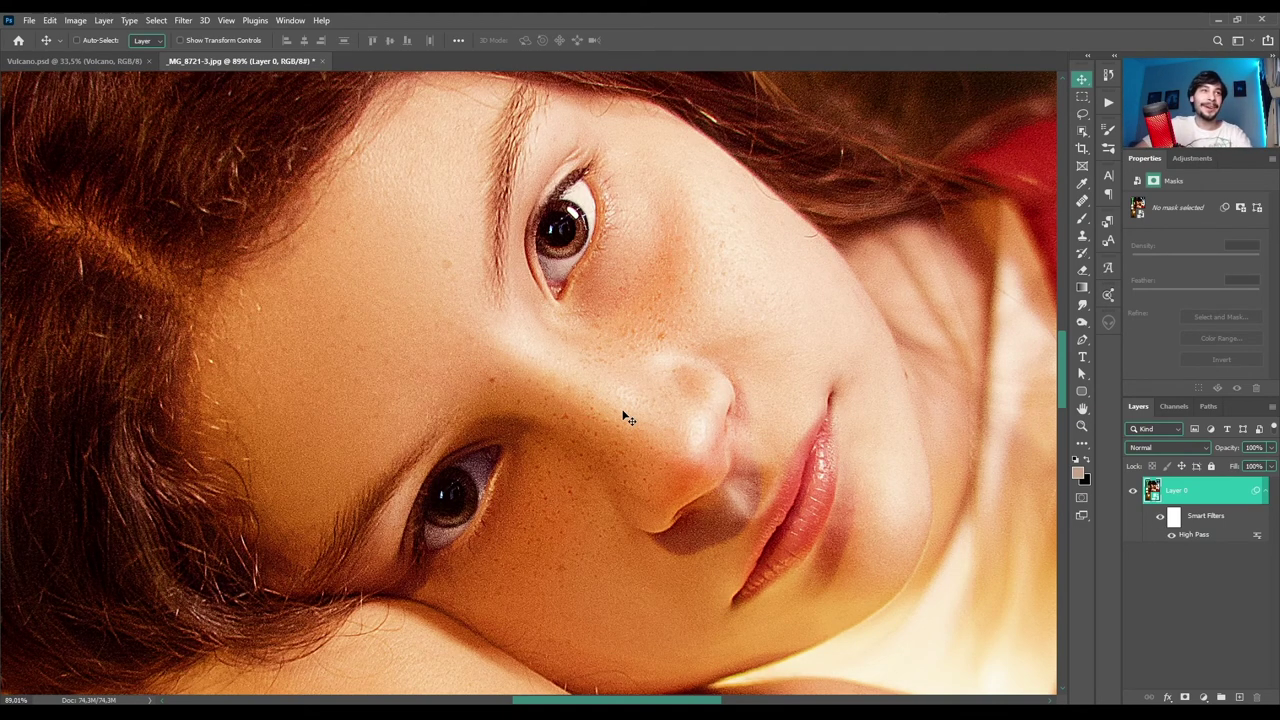
key("ctrl+0")
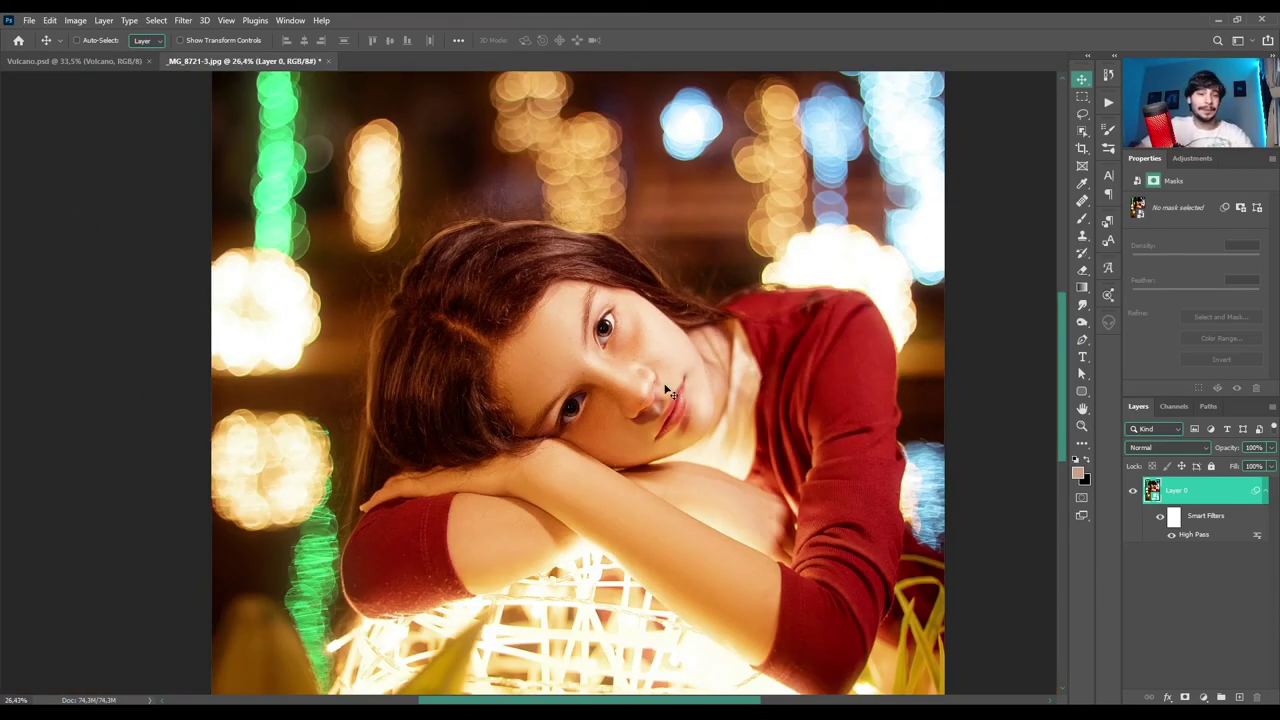
scroll(541, 343, "up", 3)
scroll(541, 343, "up", 2)
scroll(692, 299, "down", 3)
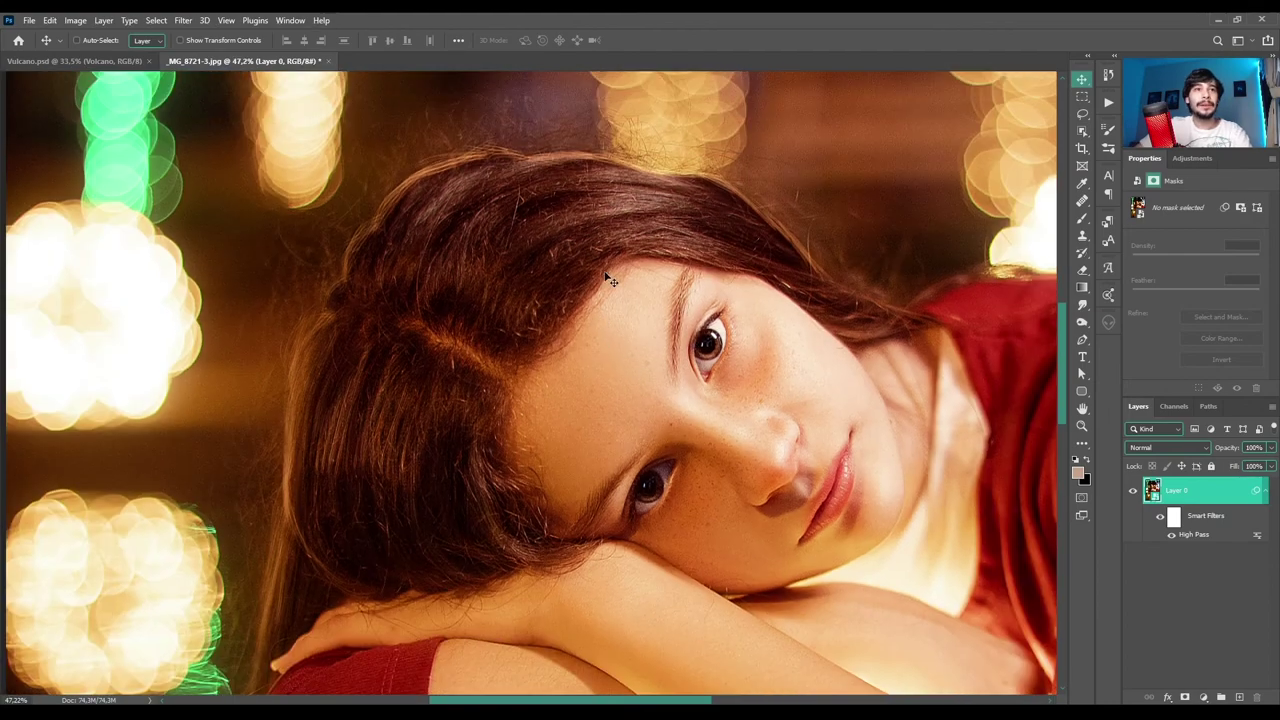
scroll(606, 338, "up", 2)
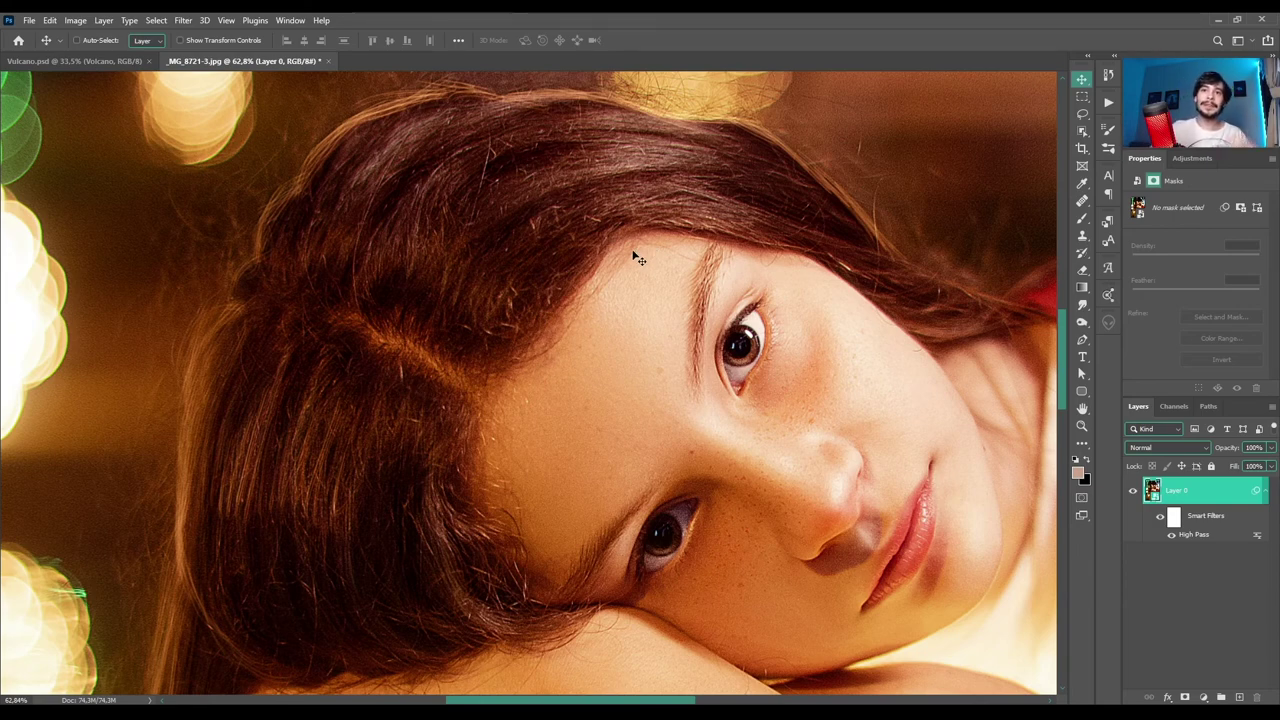
Target the smart filter mask, switch to Brush then Move tool, and view the whole portrait.
left_click(1175, 517)
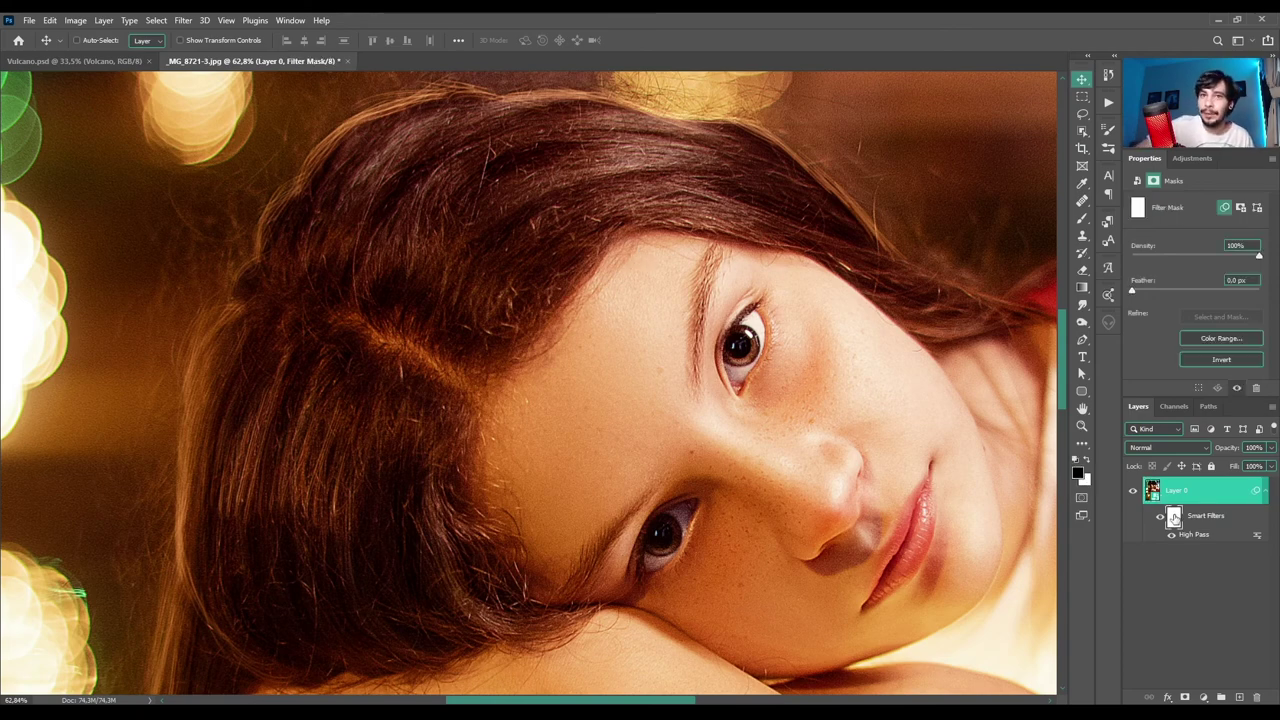
key("b")
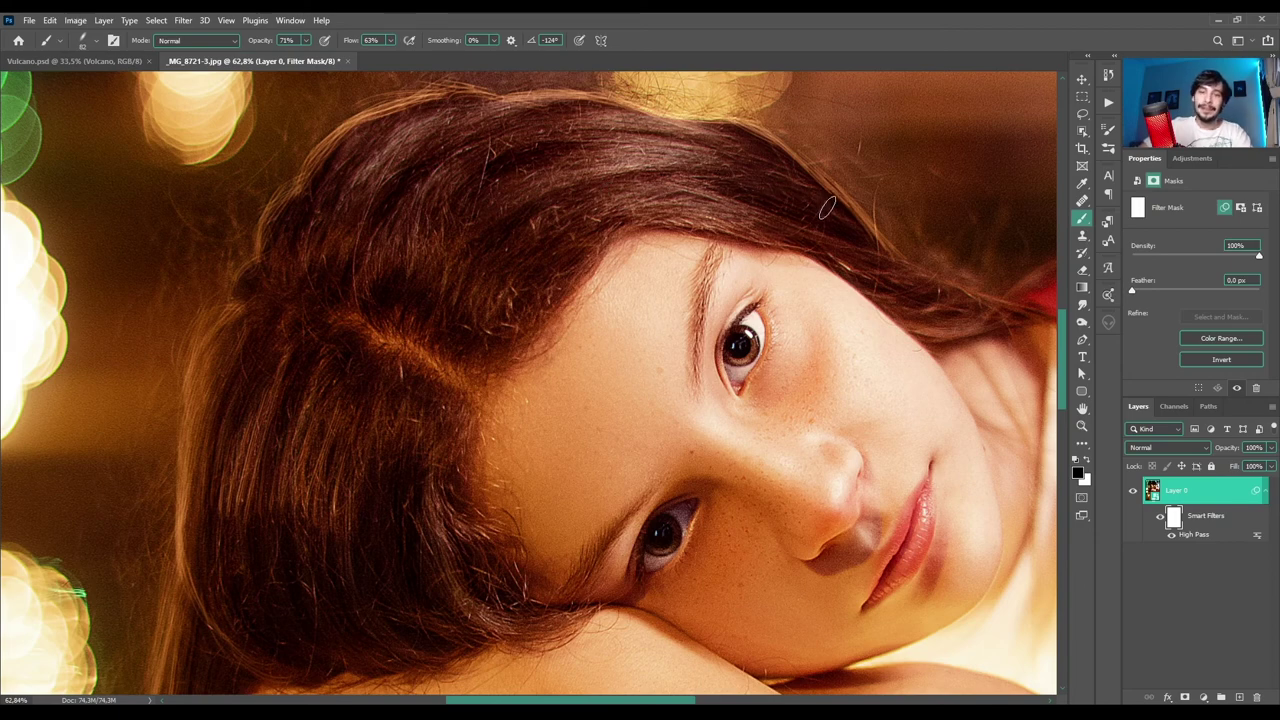
key("v")
scroll(741, 300, "down", 5)
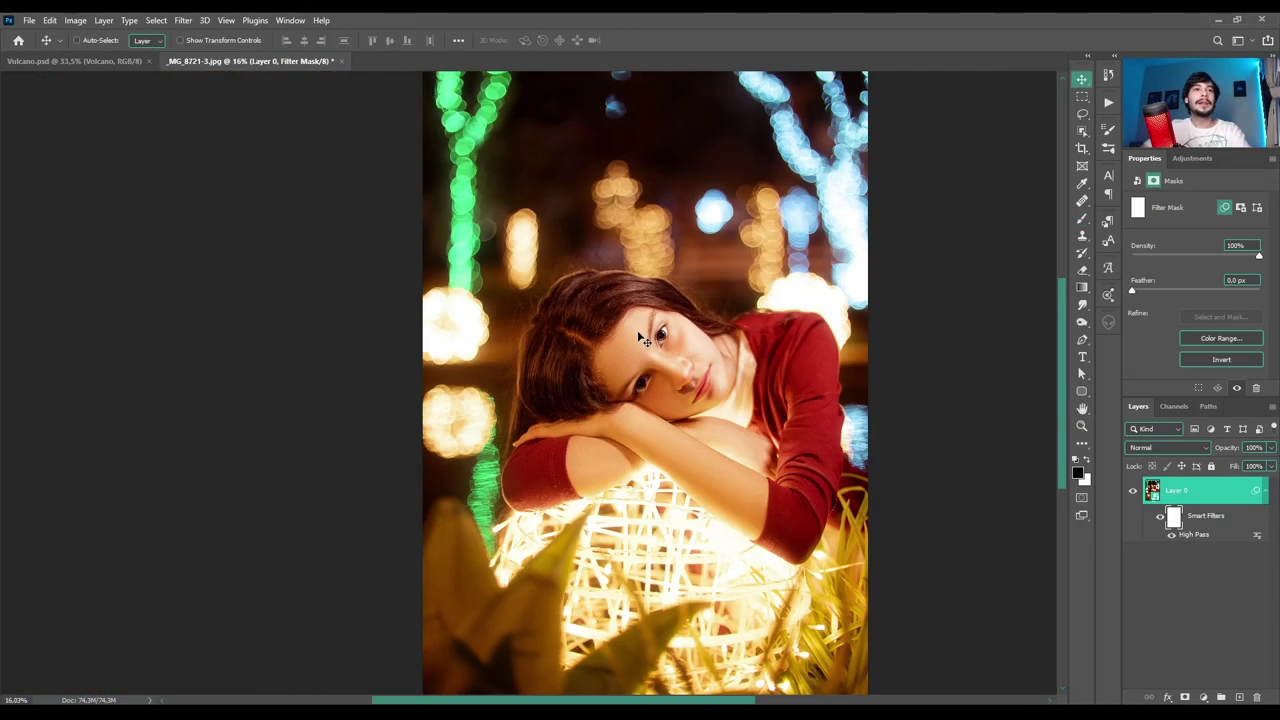
scroll(658, 339, "up", 2)
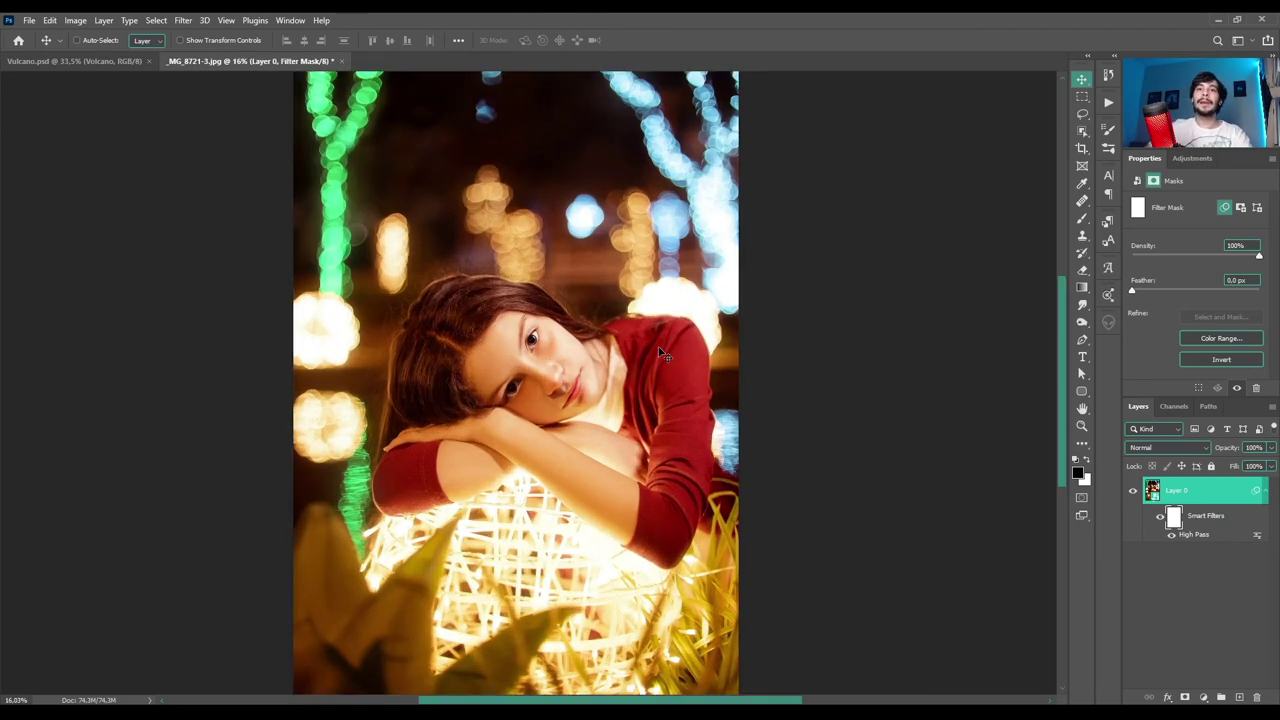